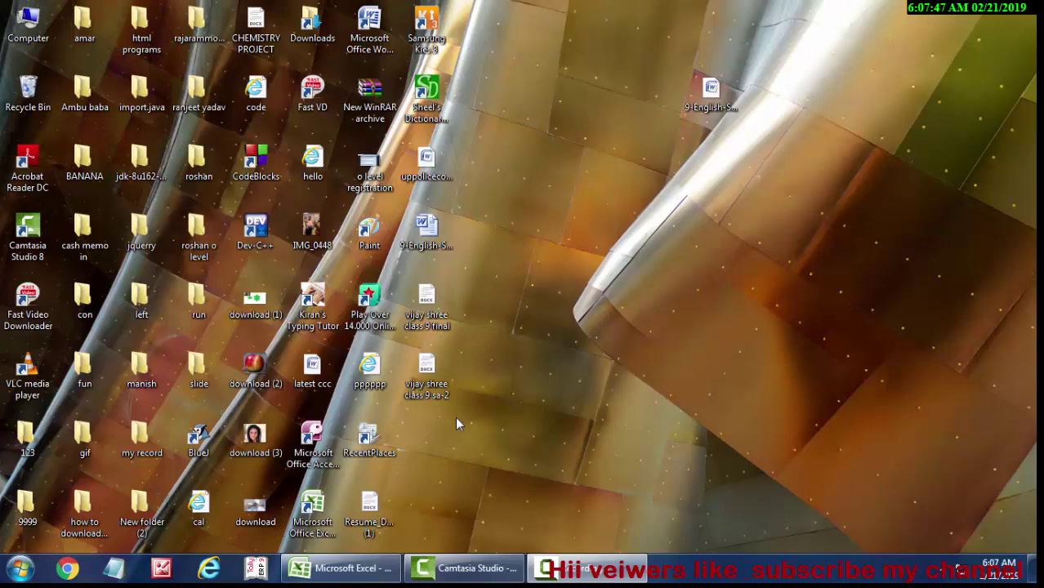
- Restore the Excel workbook with the black COUNTIF banner from the taskbar
click(351, 568)
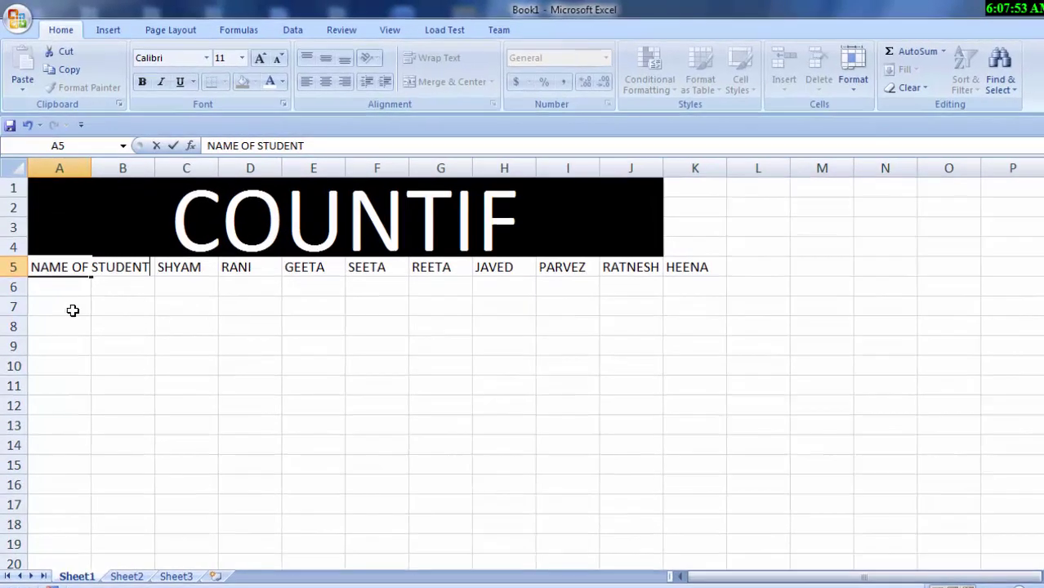
- Retype the A5 heading as 'NAME OF STUDENT'
click(73, 310)
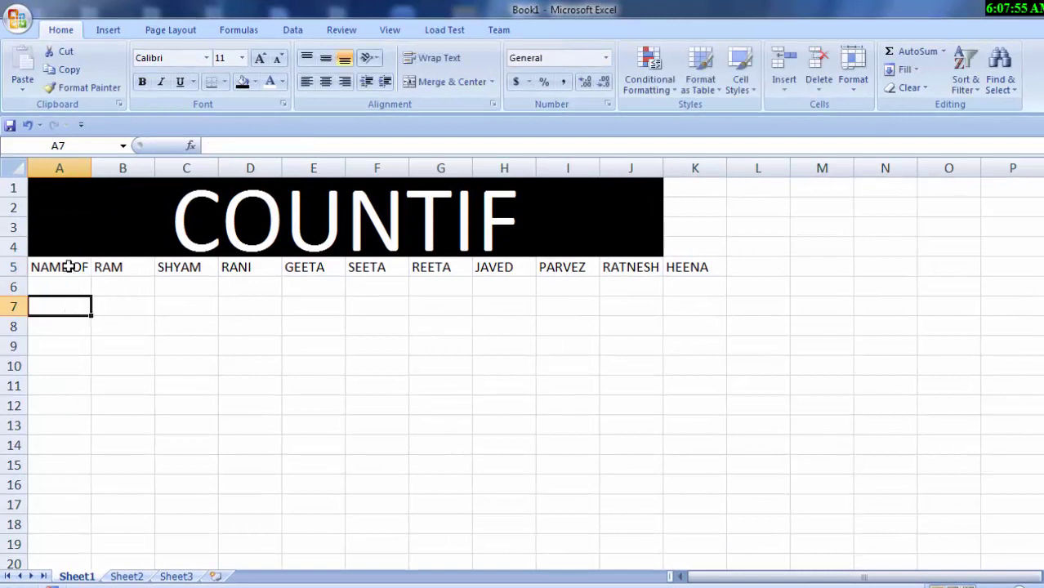
click(70, 266)
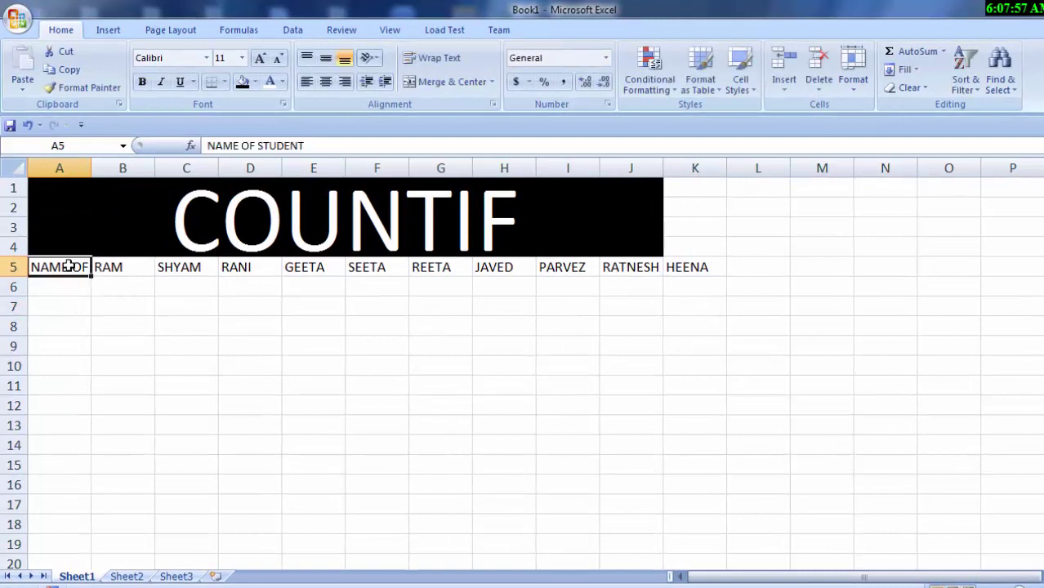
key(alt)
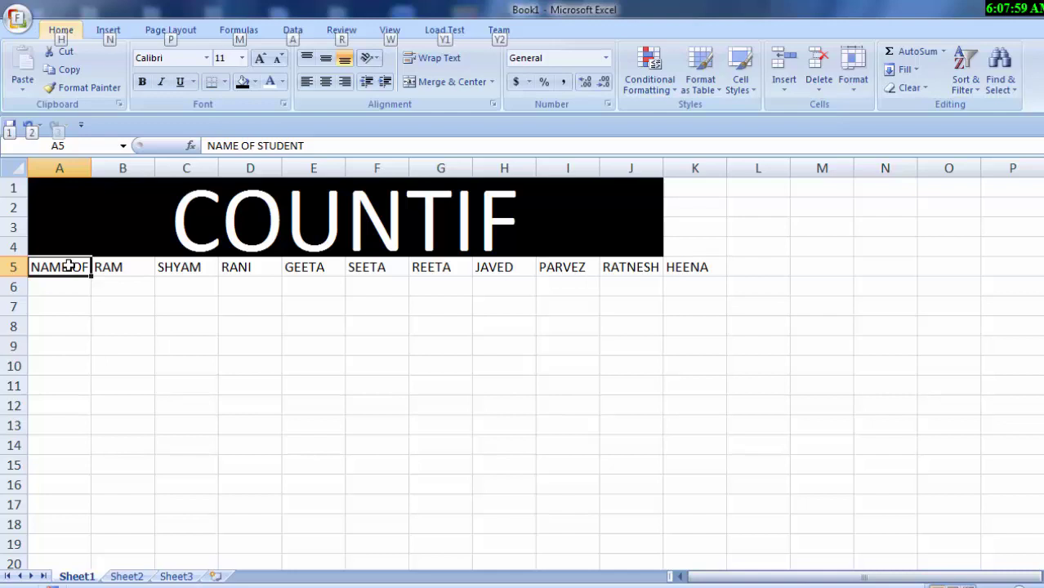
key(h)
key(i)
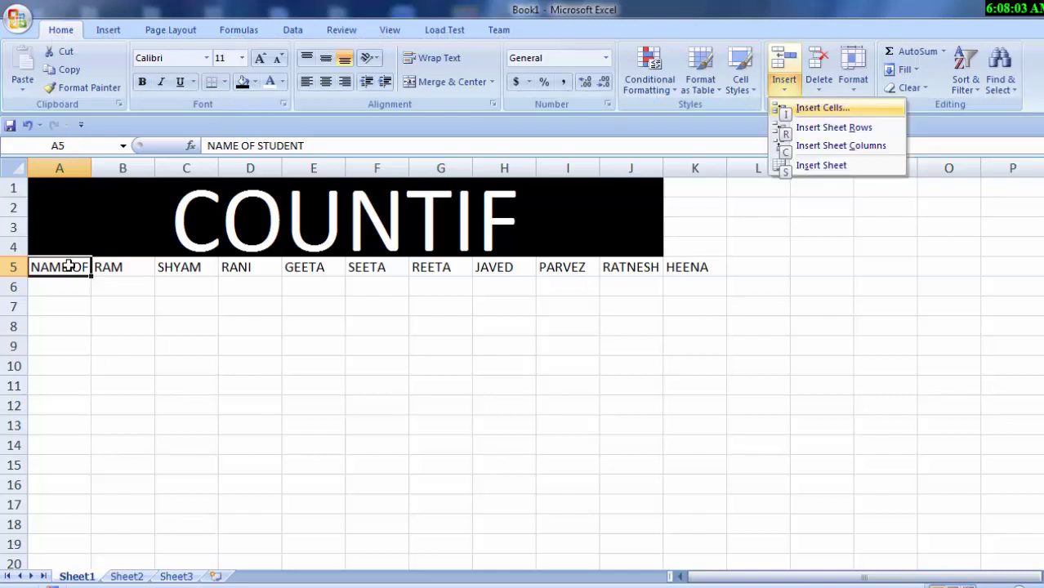
key(Escape)
text(HOI)
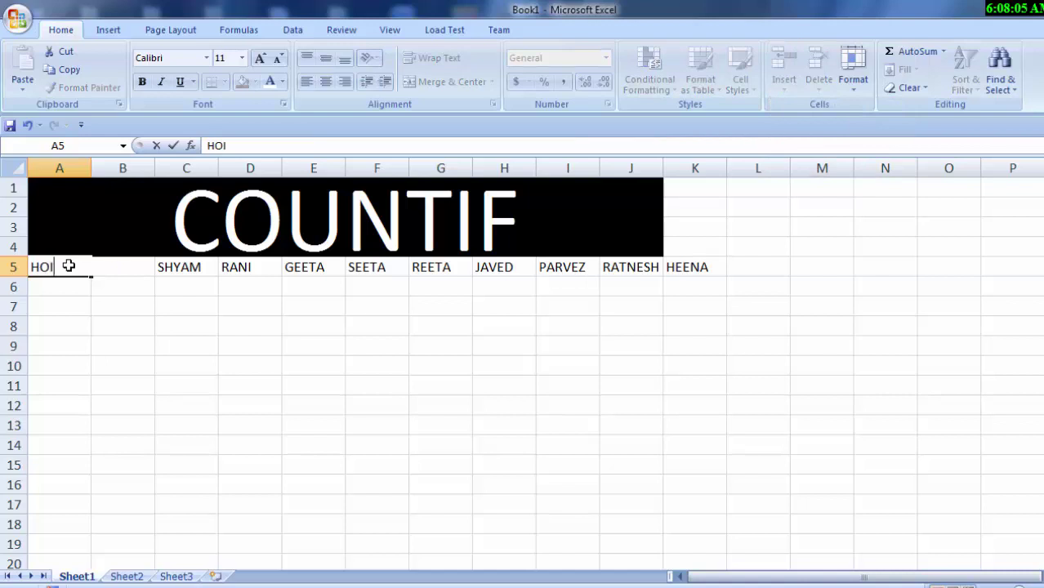
click(268, 388)
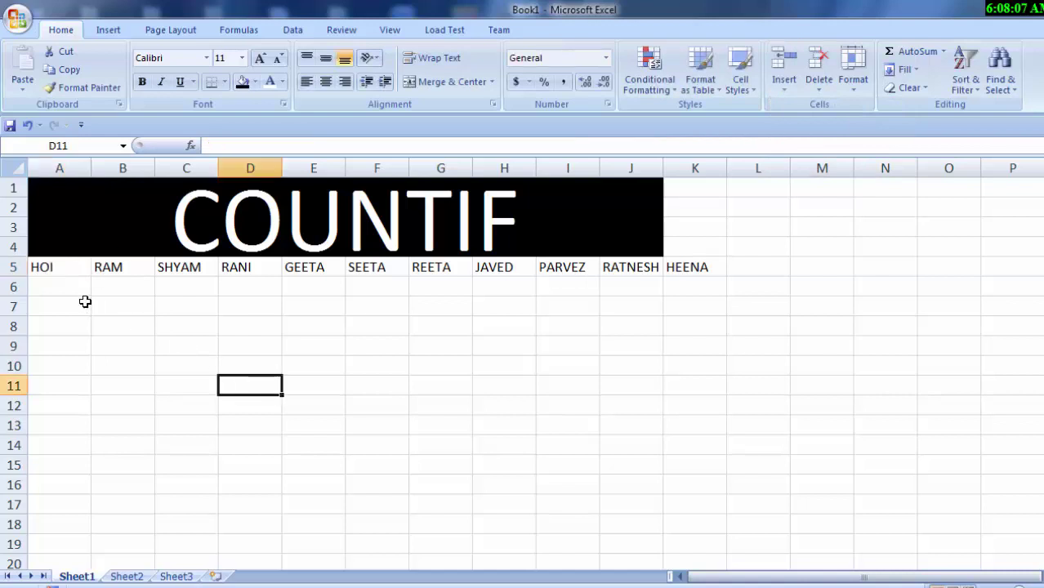
click(71, 273)
key(BackSpace)
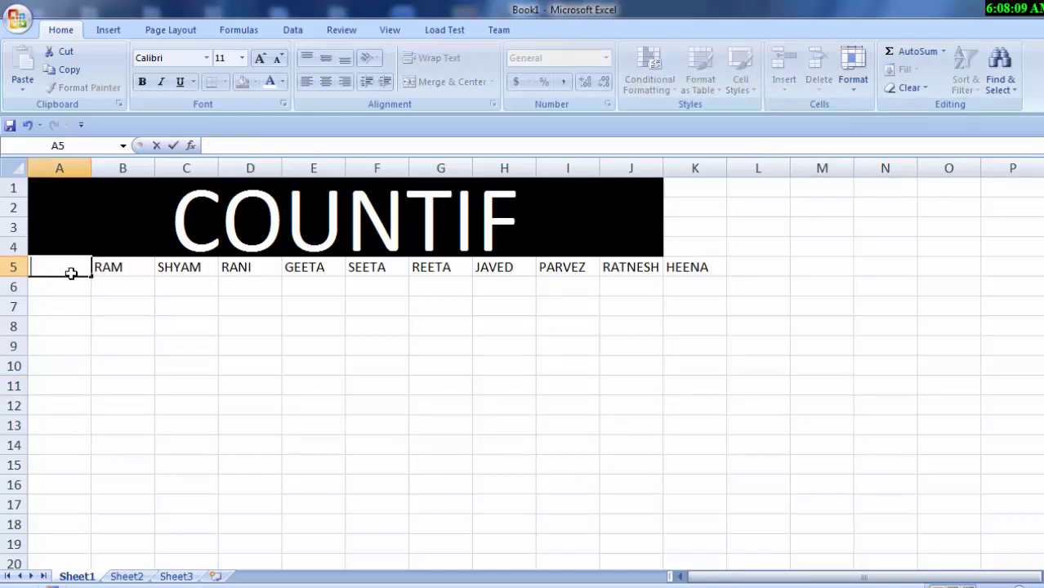
text(NA)
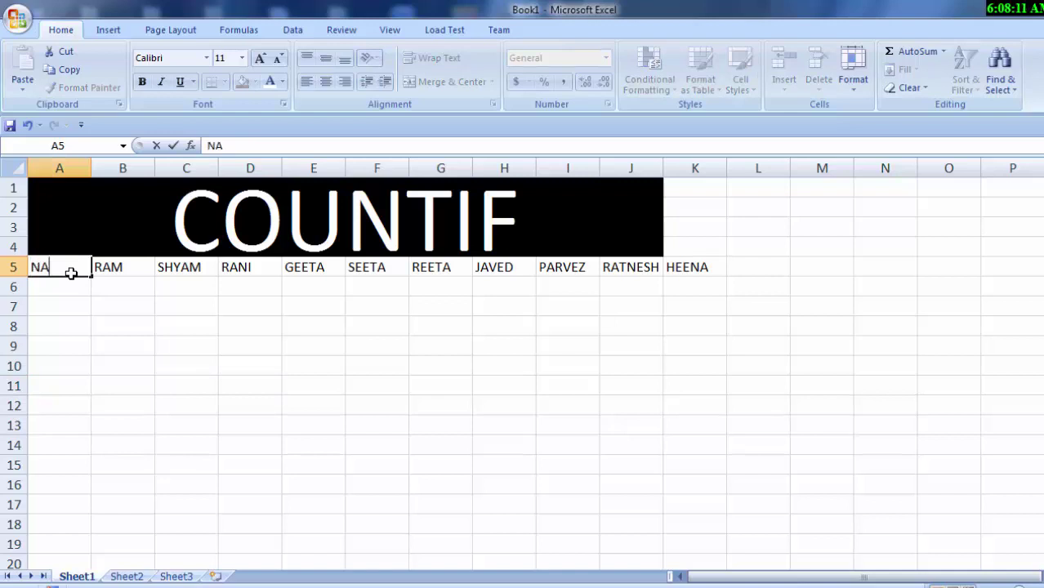
text(ME OF )
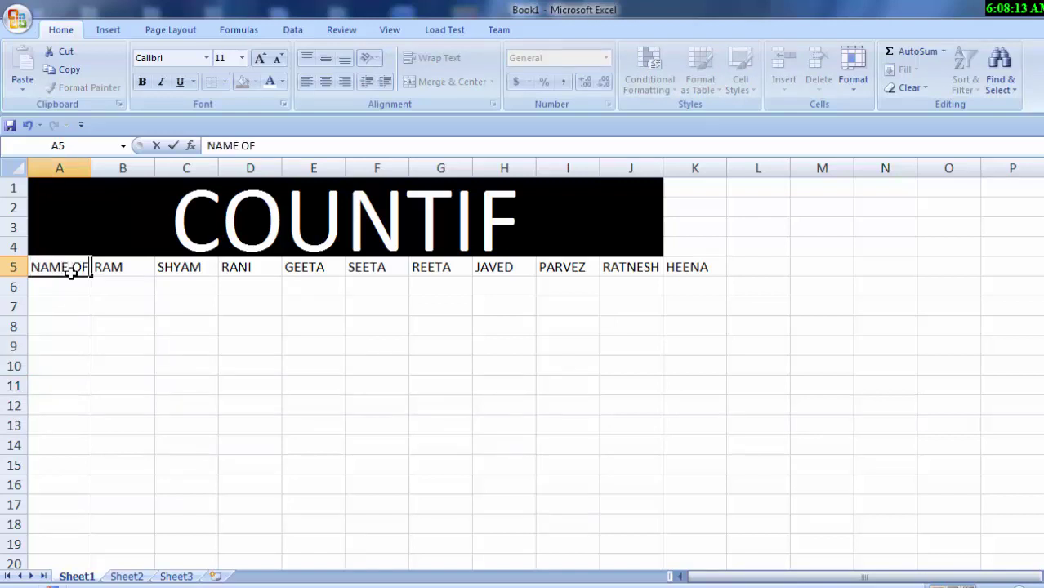
text(STUD)
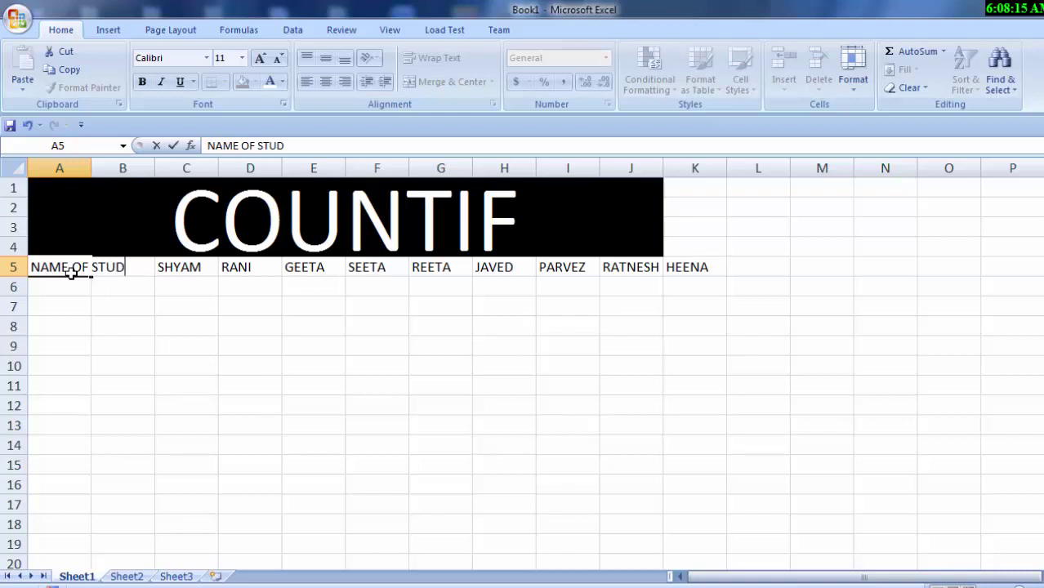
text(ENT)
click(122, 298)
- AutoFit column A's width to the NAME OF STUDENT heading
click(39, 267)
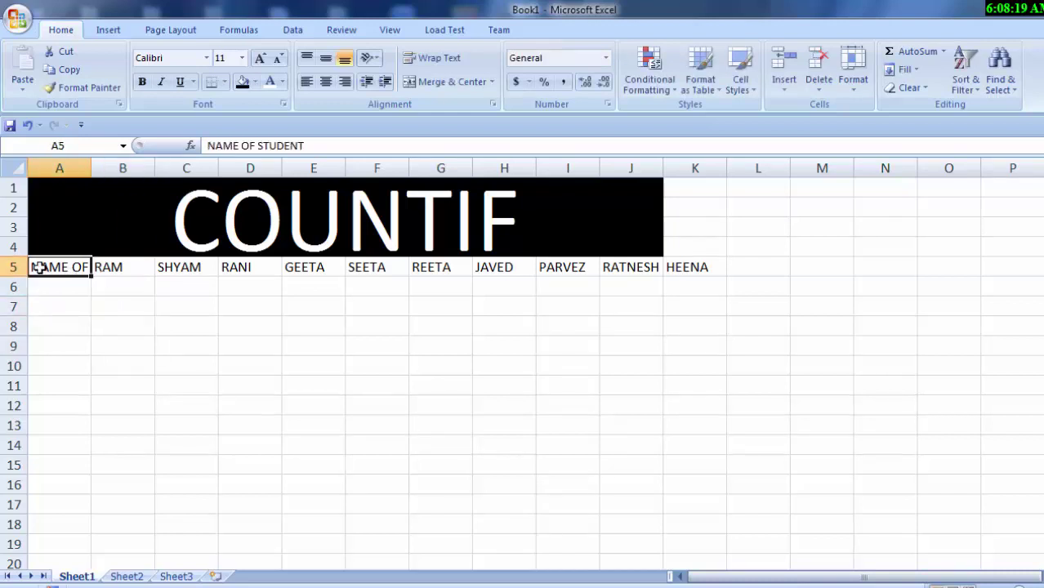
key(alt)
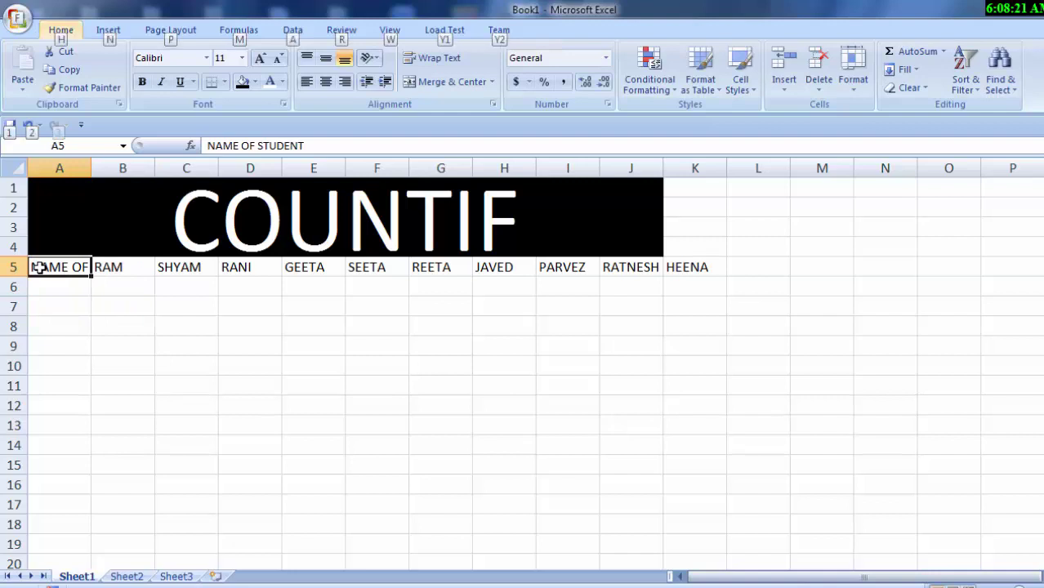
key(h)
key(o)
key(i)
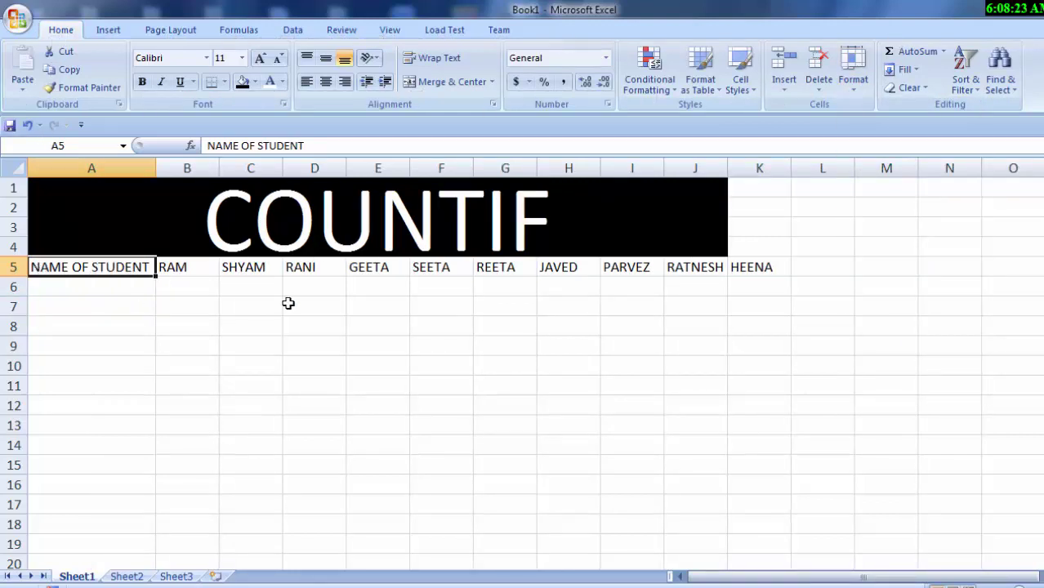
- Clear the names from B5:K5 and list RAM and SHYAM in A6:A7
drag(178, 270, 757, 273)
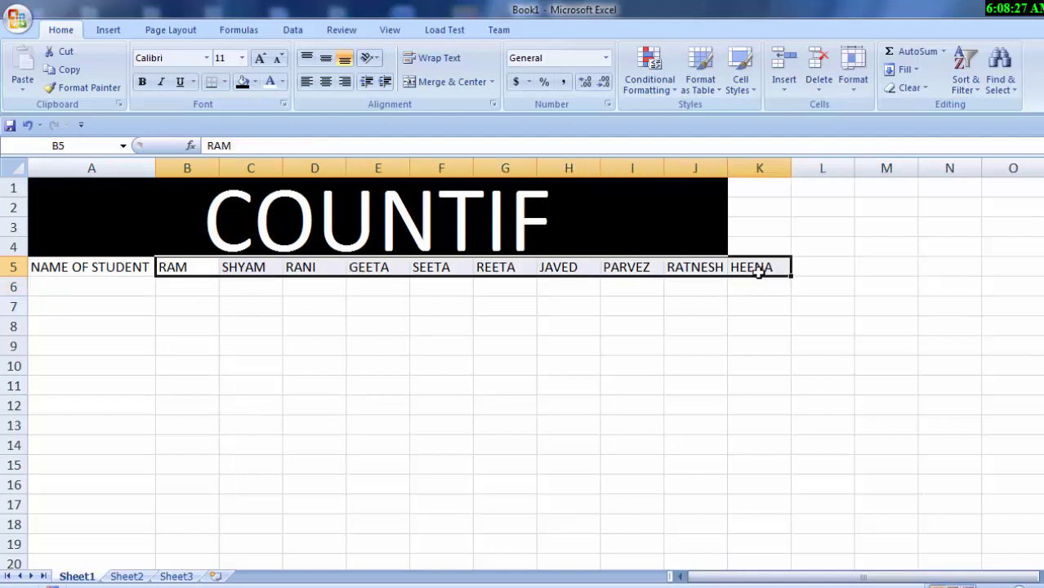
key(Delete)
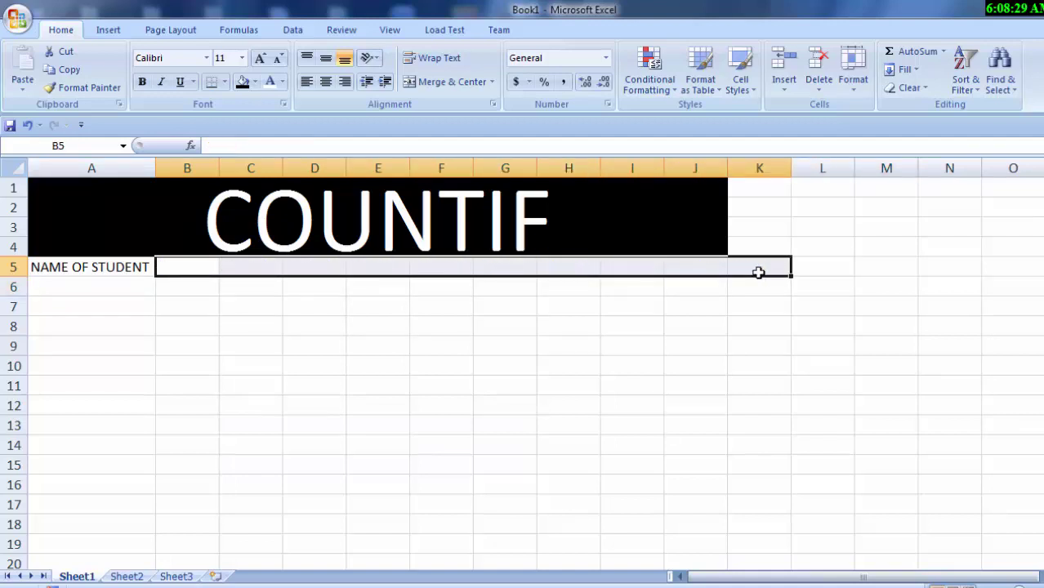
click(82, 289)
text(RA)
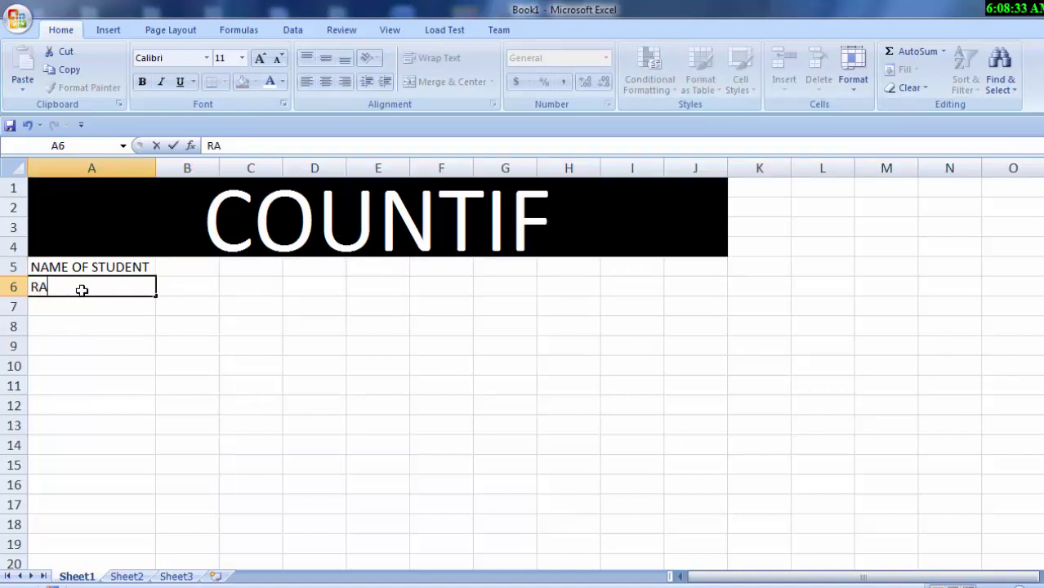
text(M)
key(Return)
text(S)
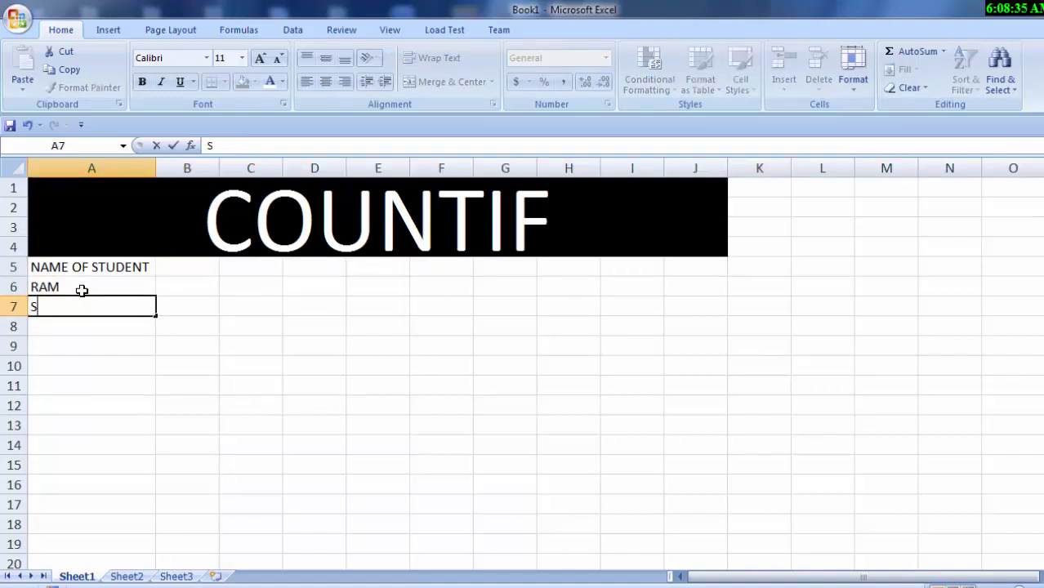
text(HYAM)
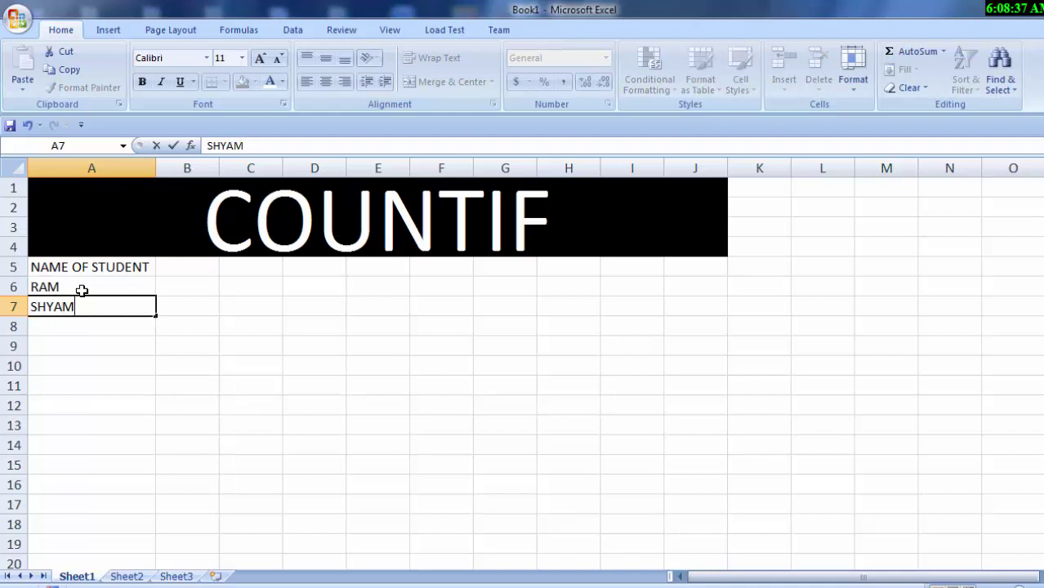
key(Return)
- Add SEETA, GEETA, VARUN and SUMIT below them in column A
text(S)
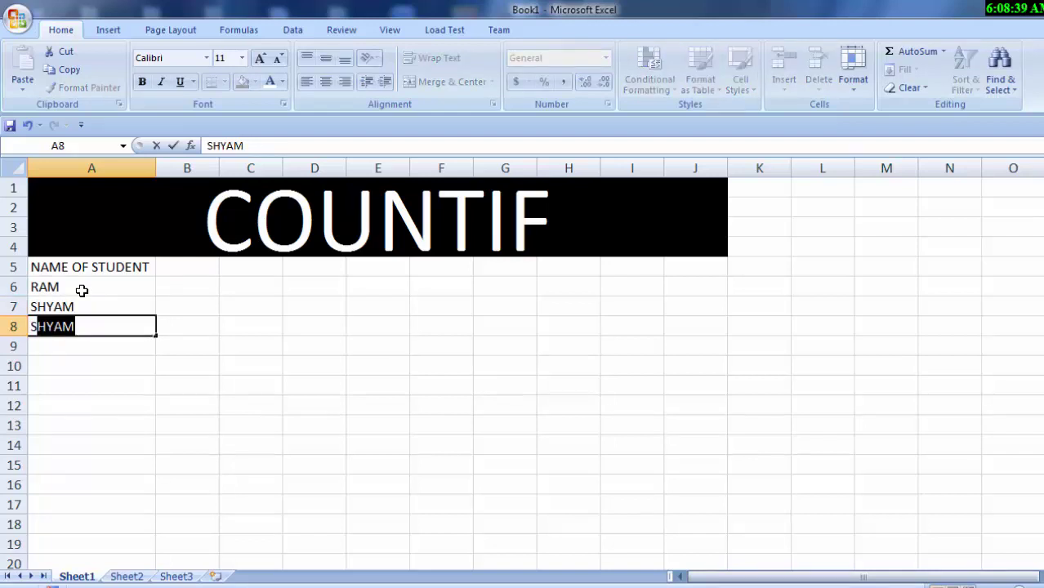
text(EETA)
key(Return)
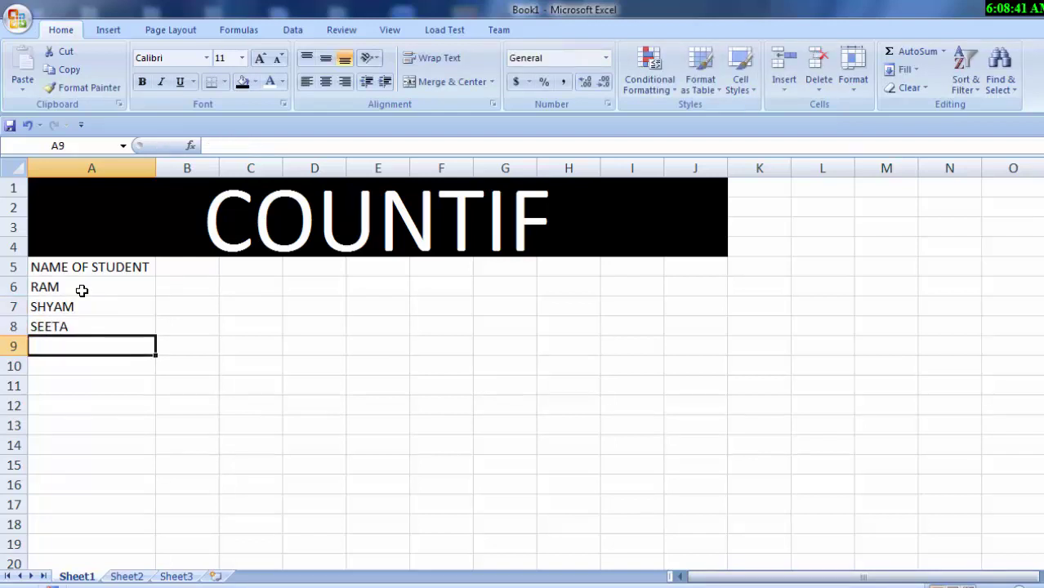
text(GEETA)
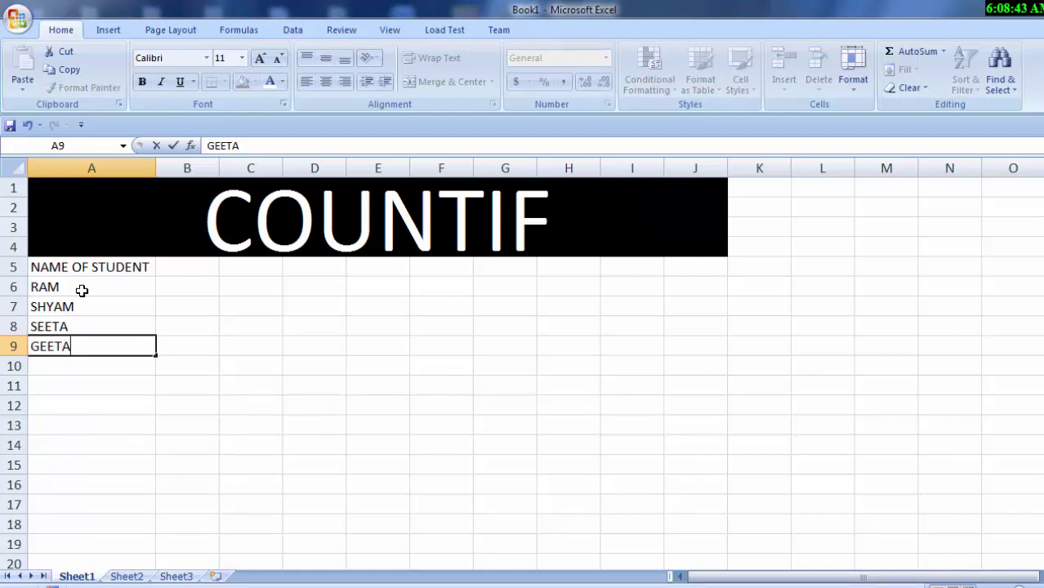
key(Return)
text(V)
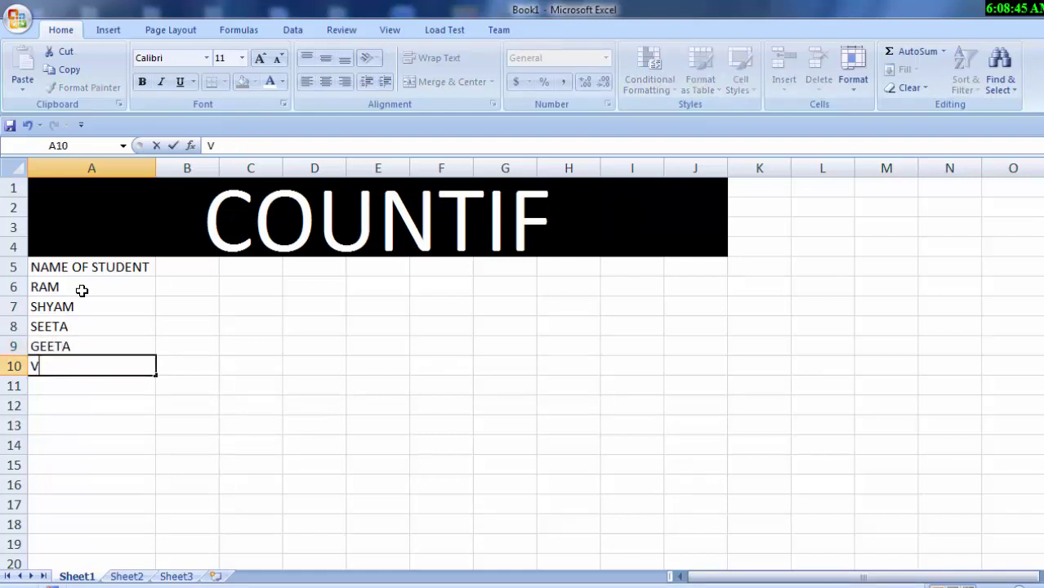
text(AROO)
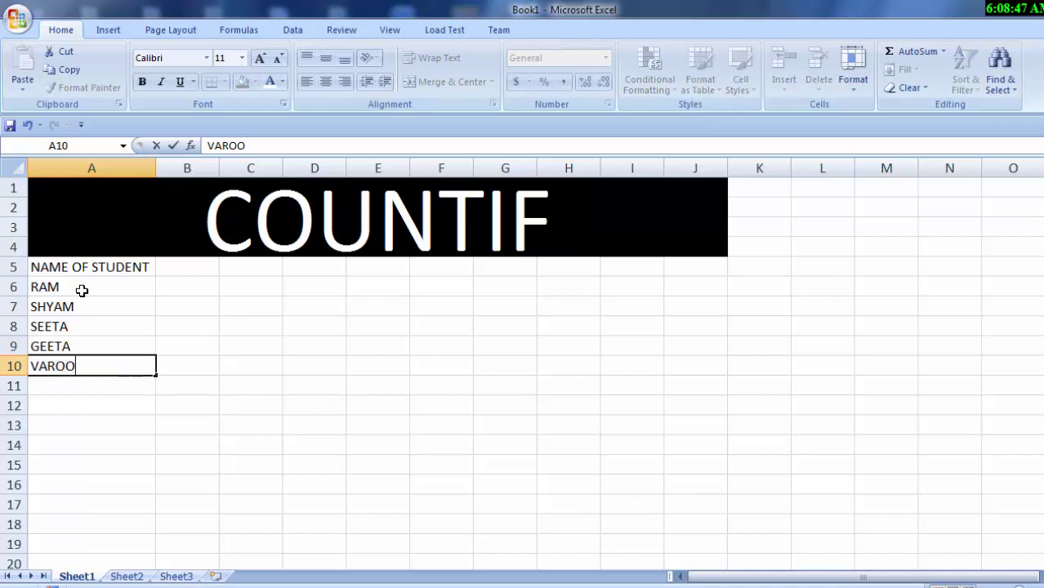
text(N)
key(BackSpace)
key(BackSpace)
key(BackSpace)
text(UN)
key(Return)
text(S)
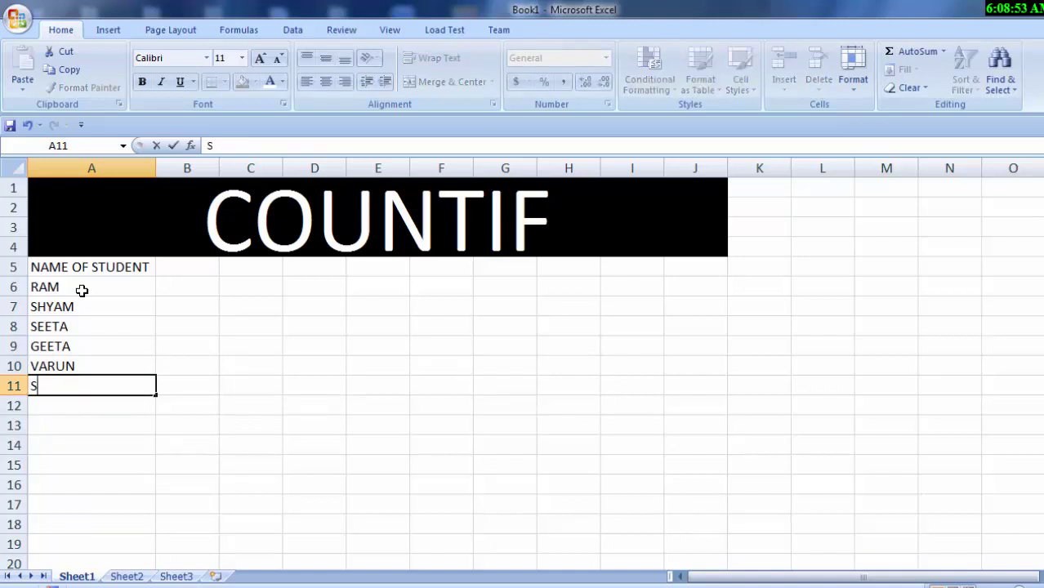
text(UMIT)
- Enter subject headers BIOLOGY, CHEMISTRY, PHYSICS, COMPUTER and ENGLISH in B5:F5
click(201, 266)
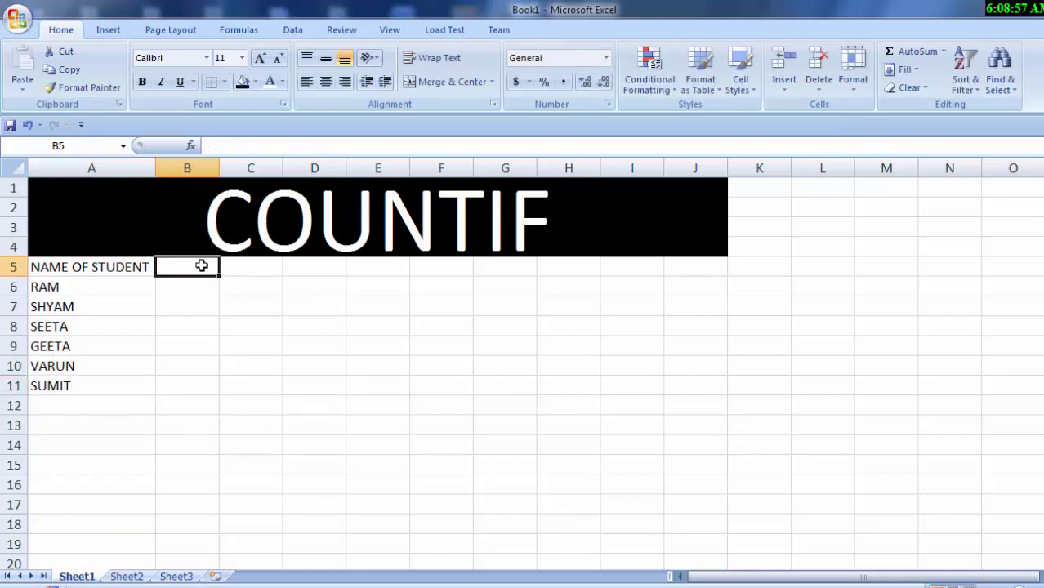
text(BIO)
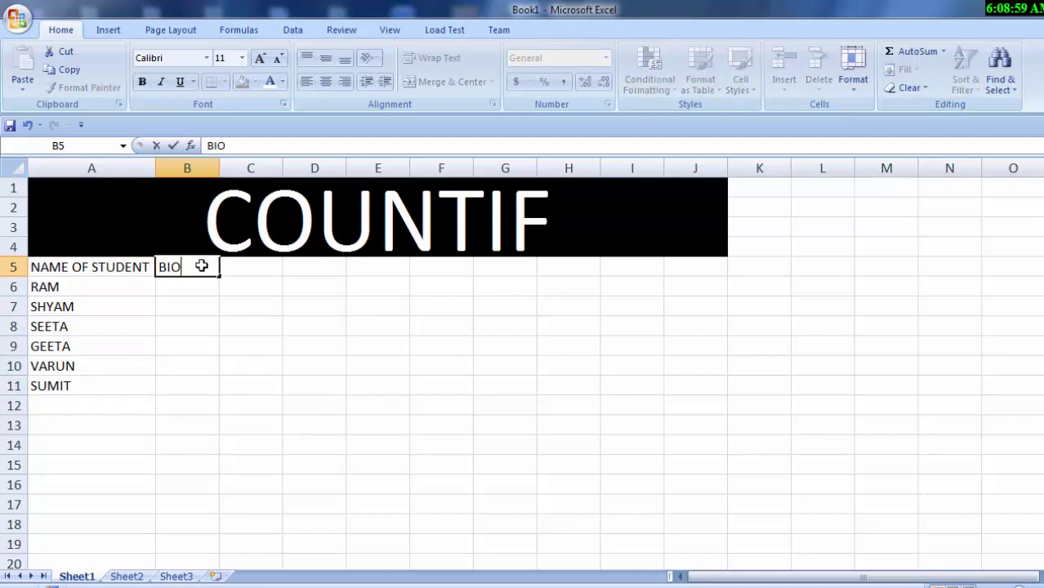
text(LOGY)
key(Tab)
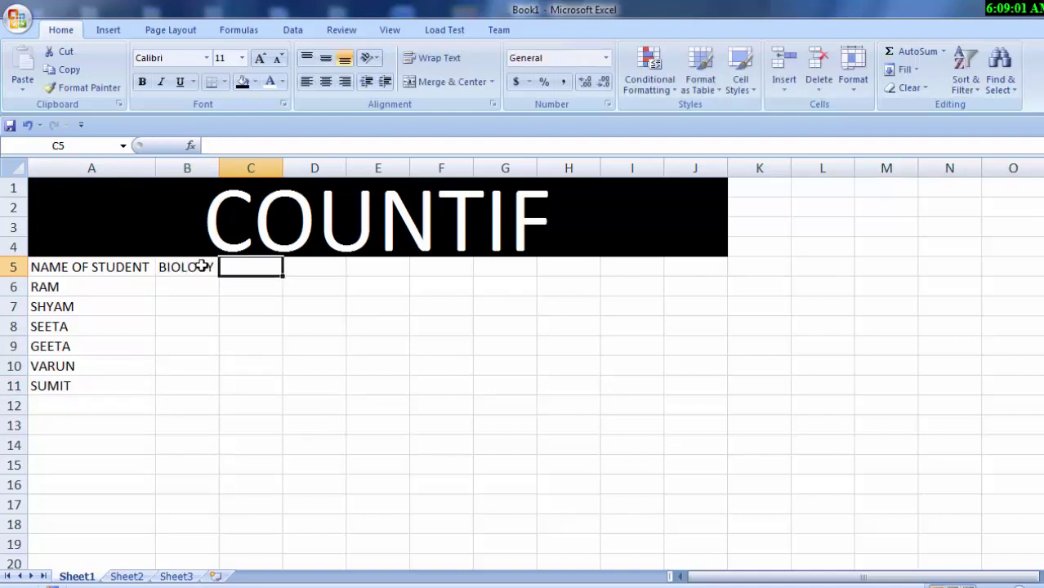
text(CHEM)
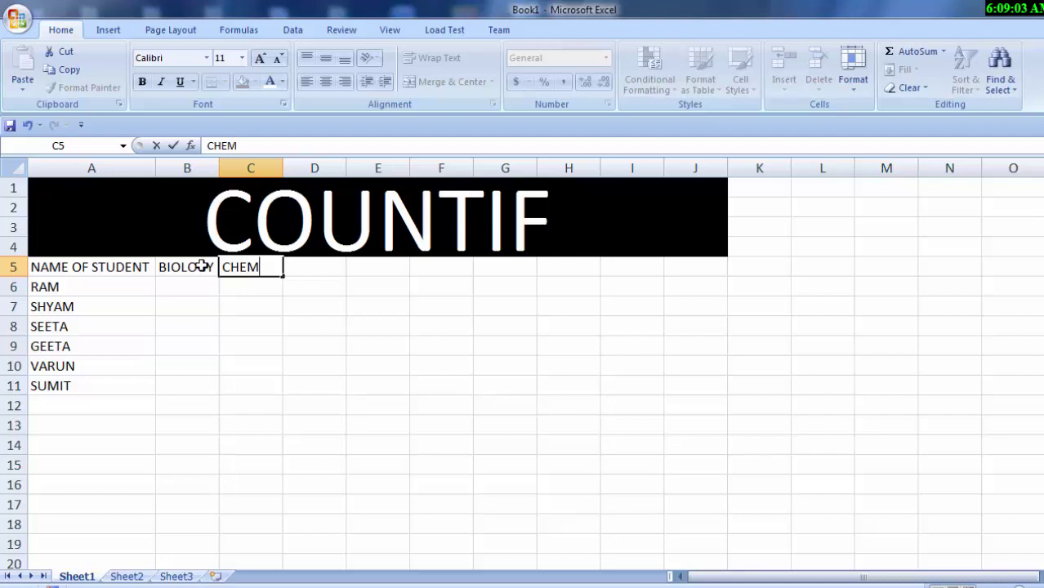
text(ISTRY)
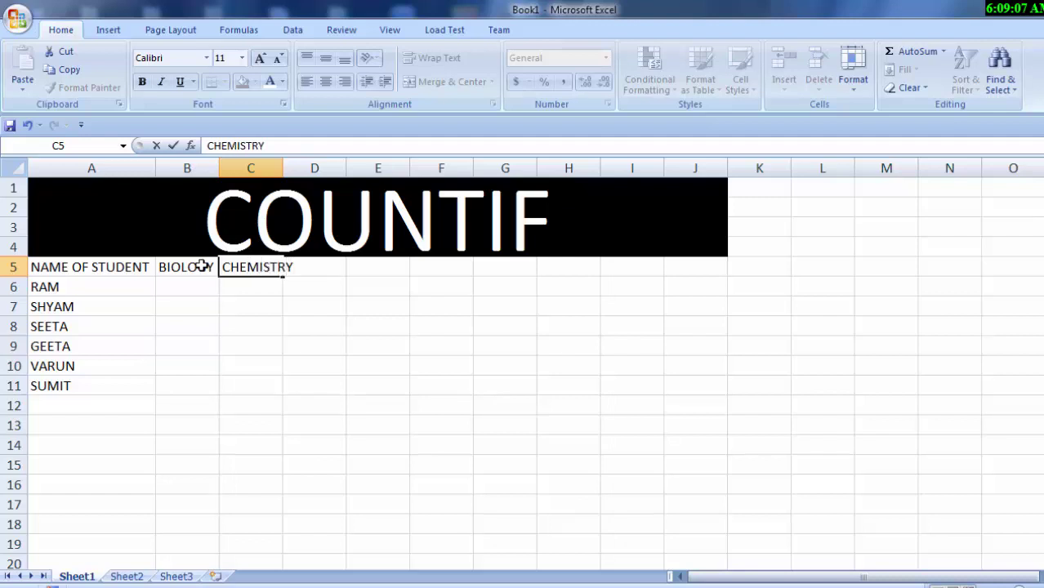
key(Tab)
text(P)
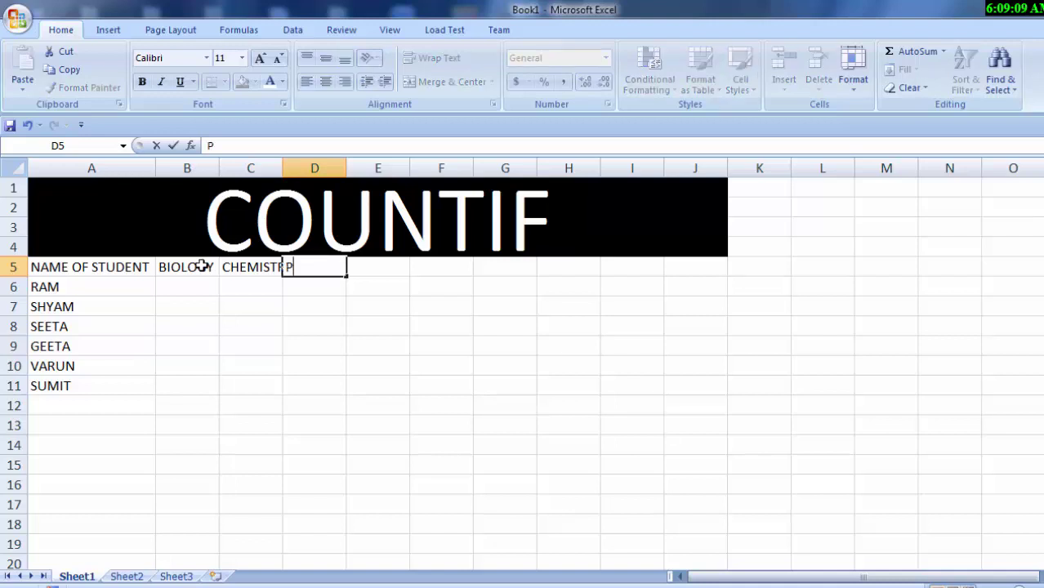
text(HYSICS)
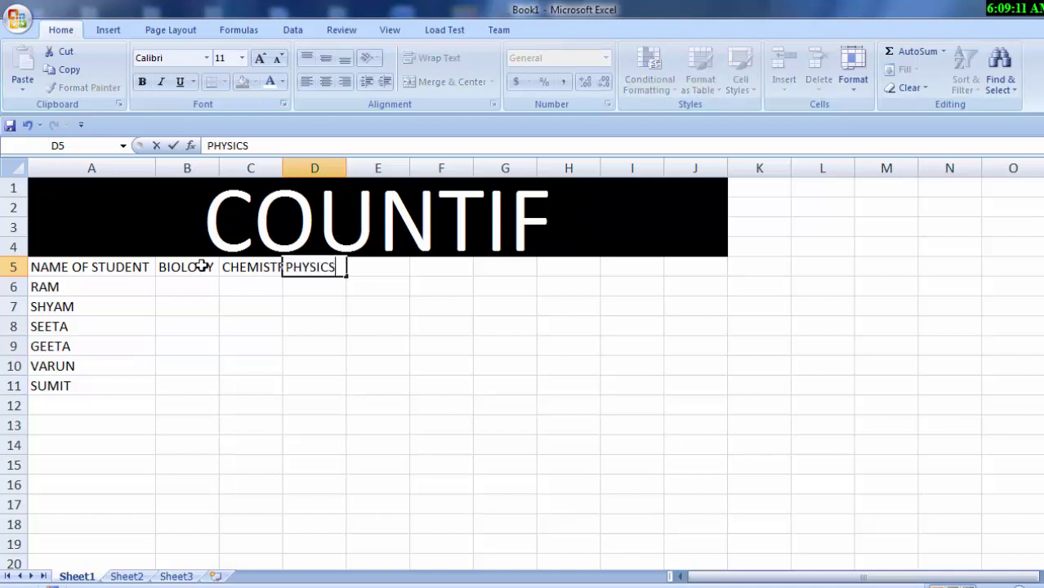
key(Tab)
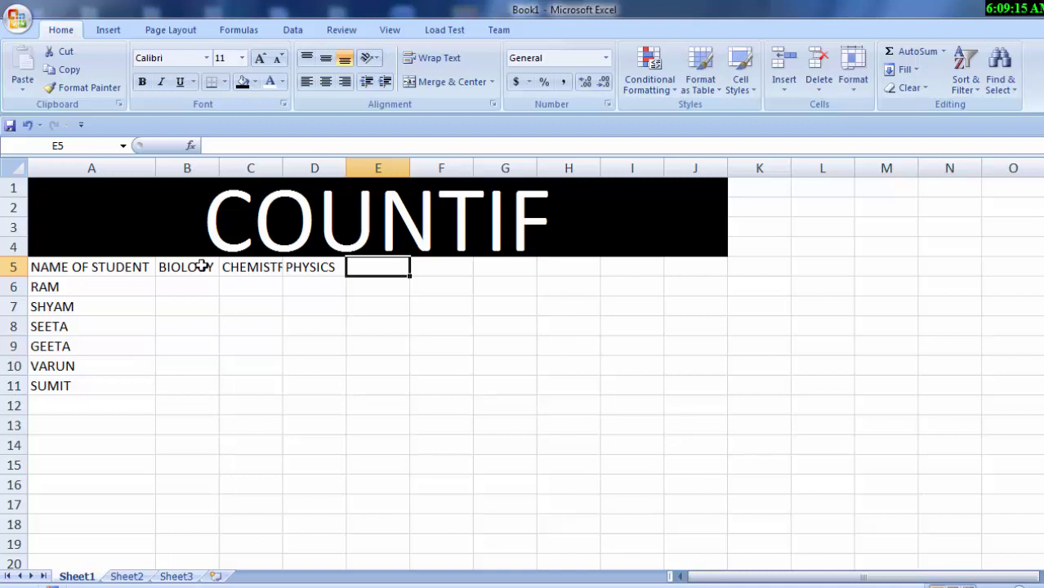
text(HI)
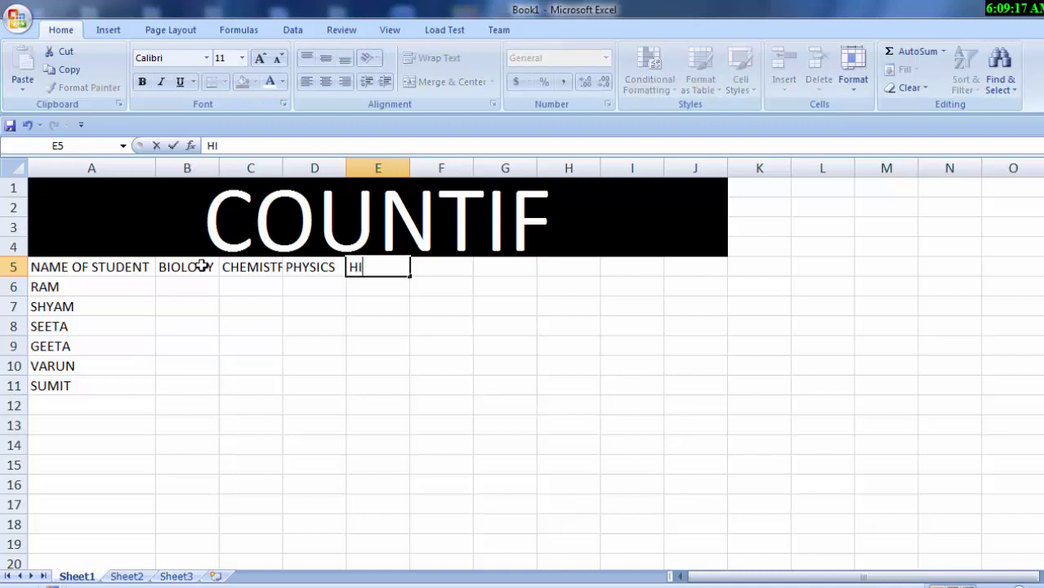
key(BackSpace)
key(BackSpace)
text(COMPU)
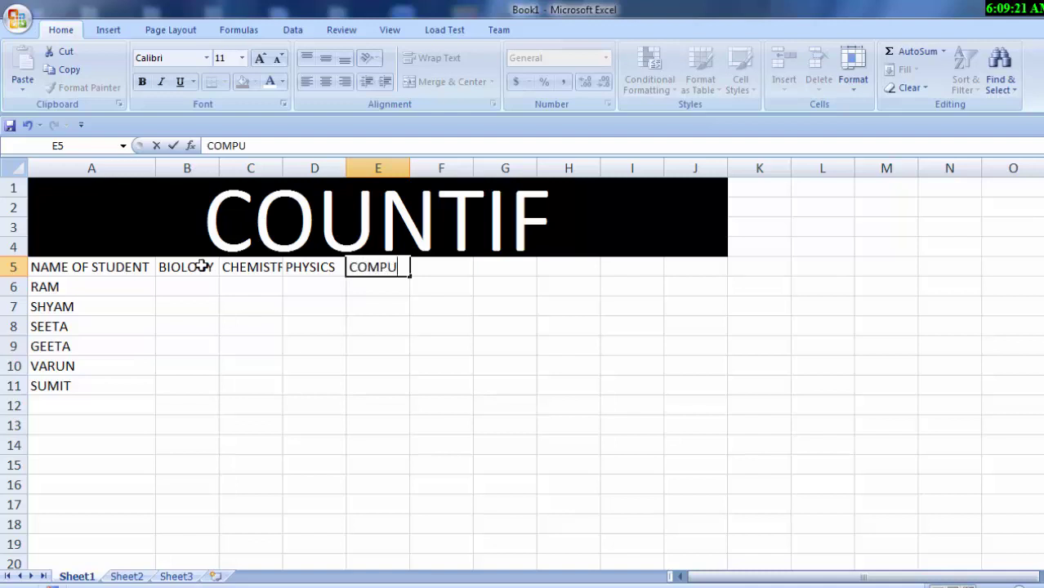
text(TER)
key(Tab)
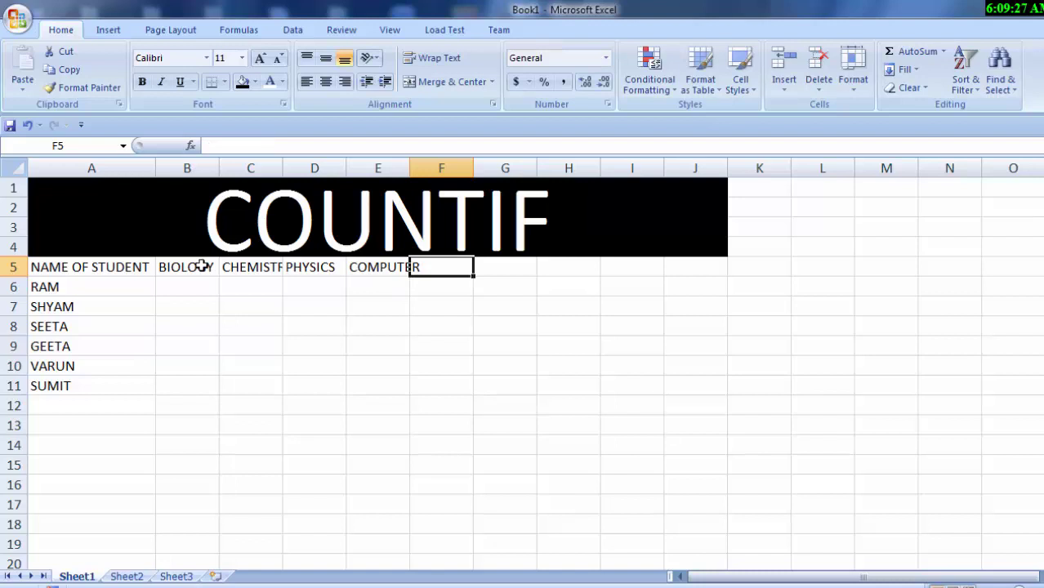
text(E)
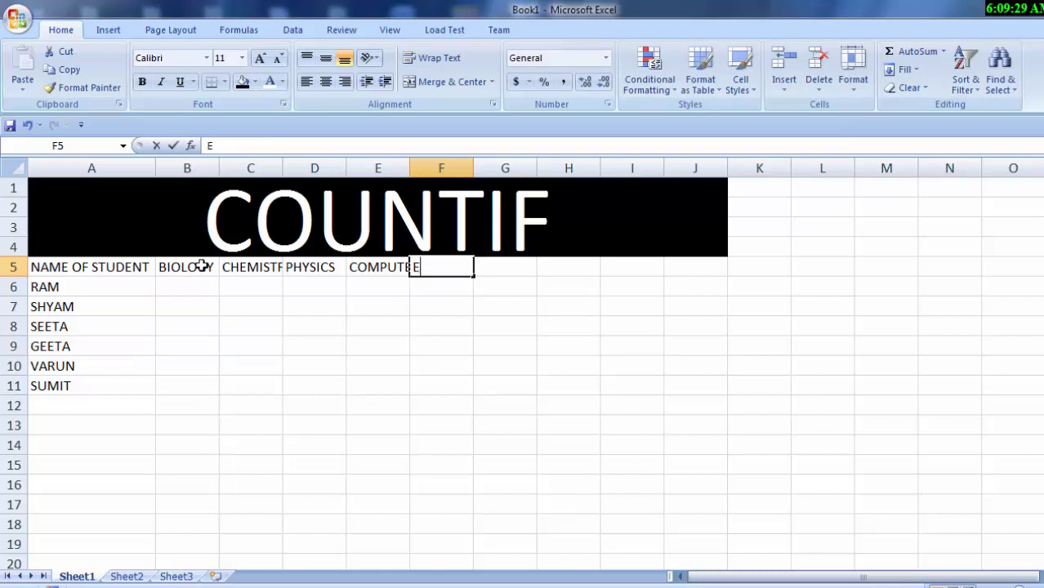
text(NGL)
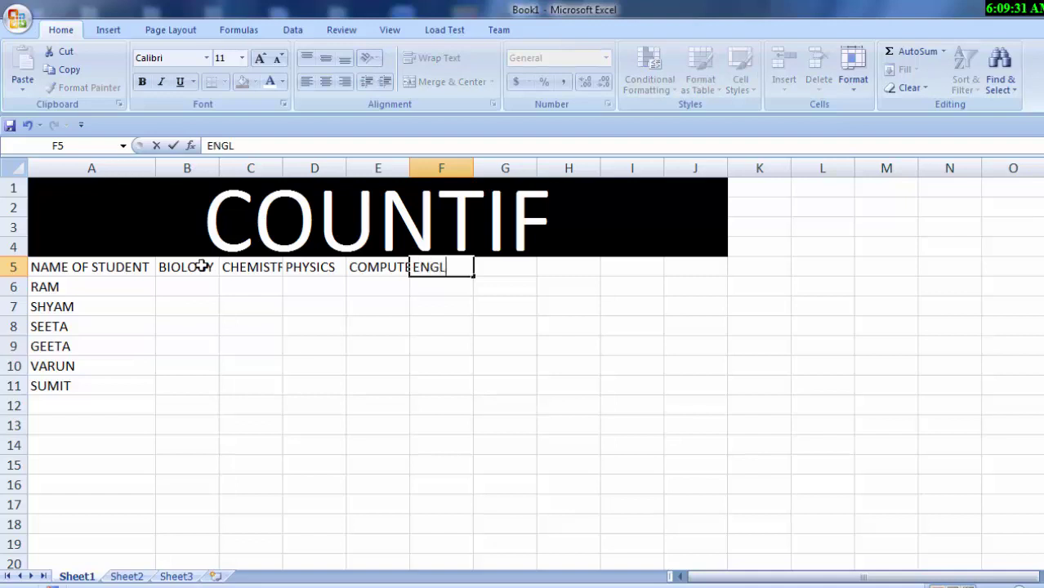
text(ISH)
click(307, 422)
- AutoFit columns B through F to their subject headers
mouse_move(187, 267)
mouse_down()
mouse_move(524, 245)
mouse_move(438, 267)
mouse_up()
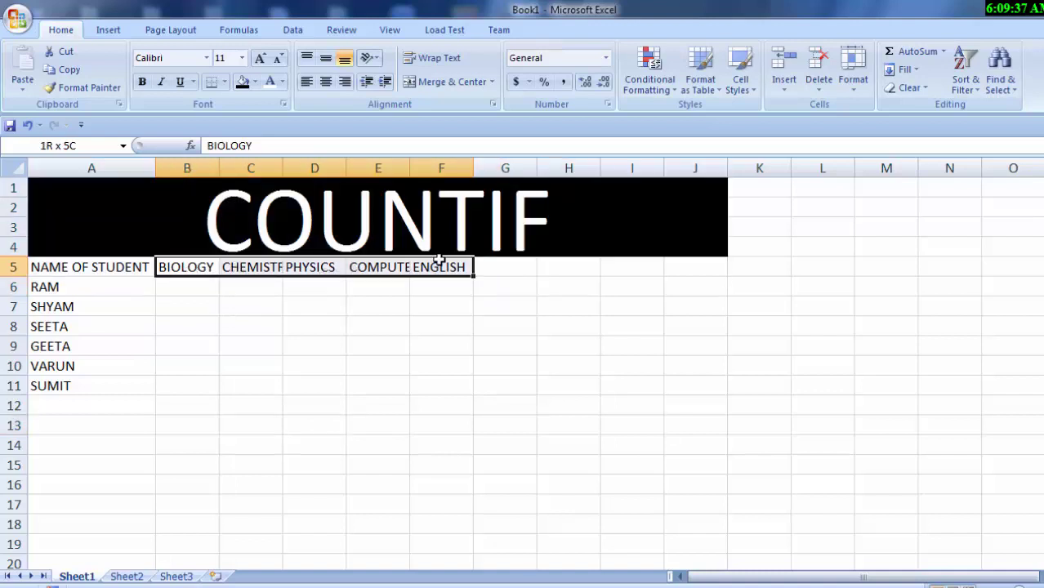
key(alt)
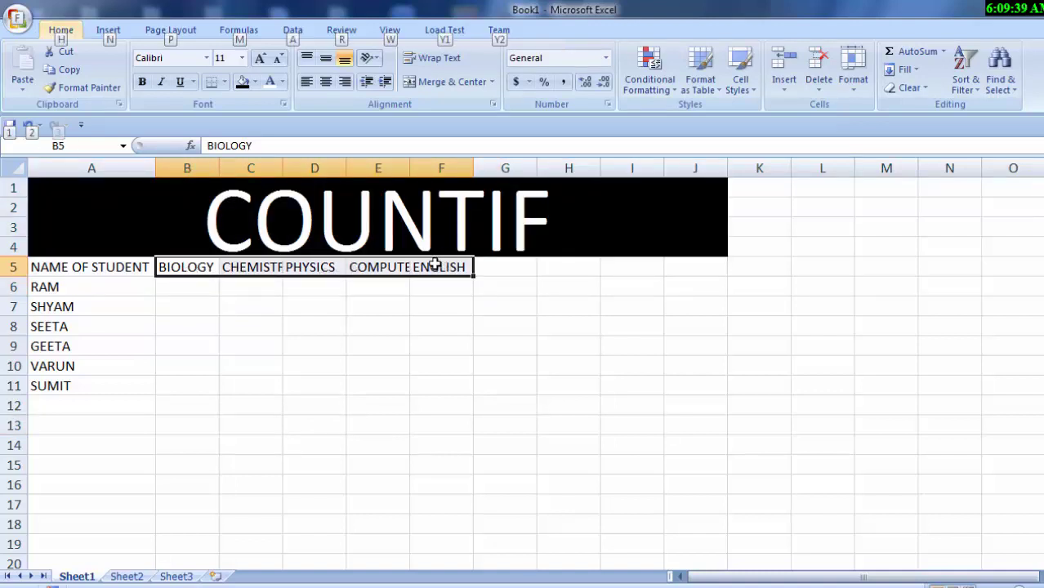
key(h)
key(o)
key(i)
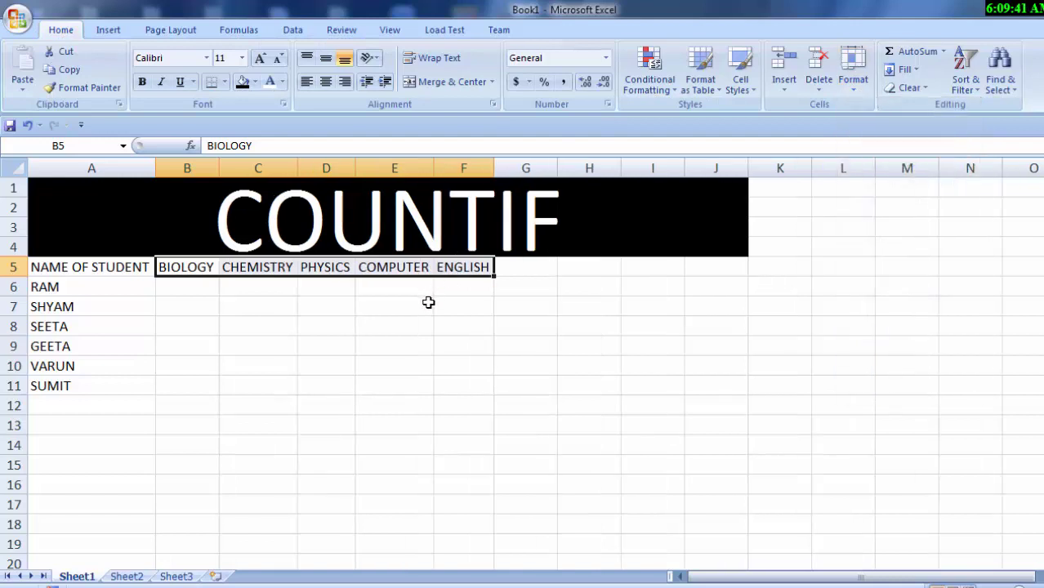
click(472, 303)
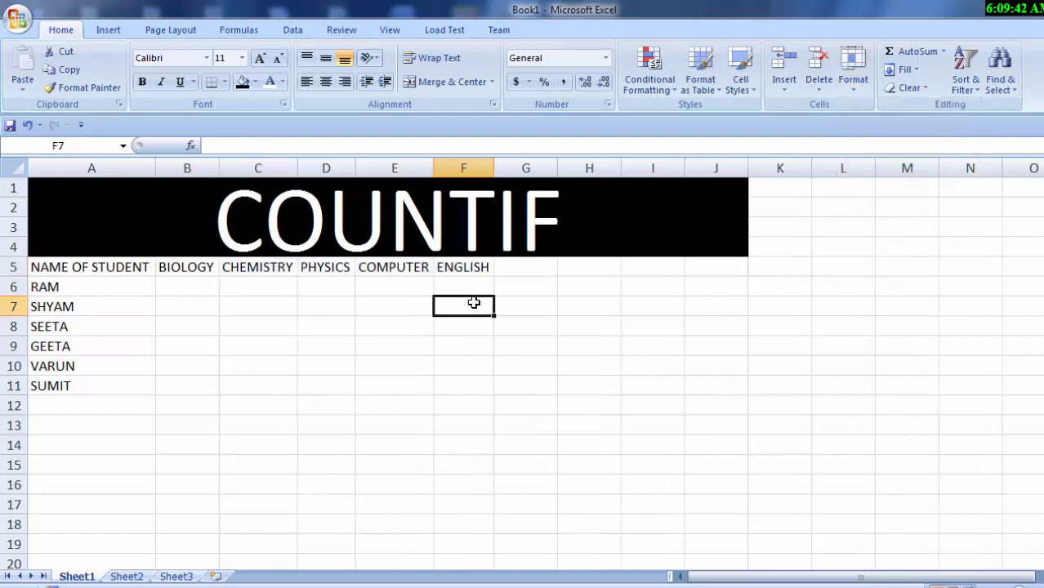
- Add the OBTAINED header in G5 and widen column G to fit it
click(512, 264)
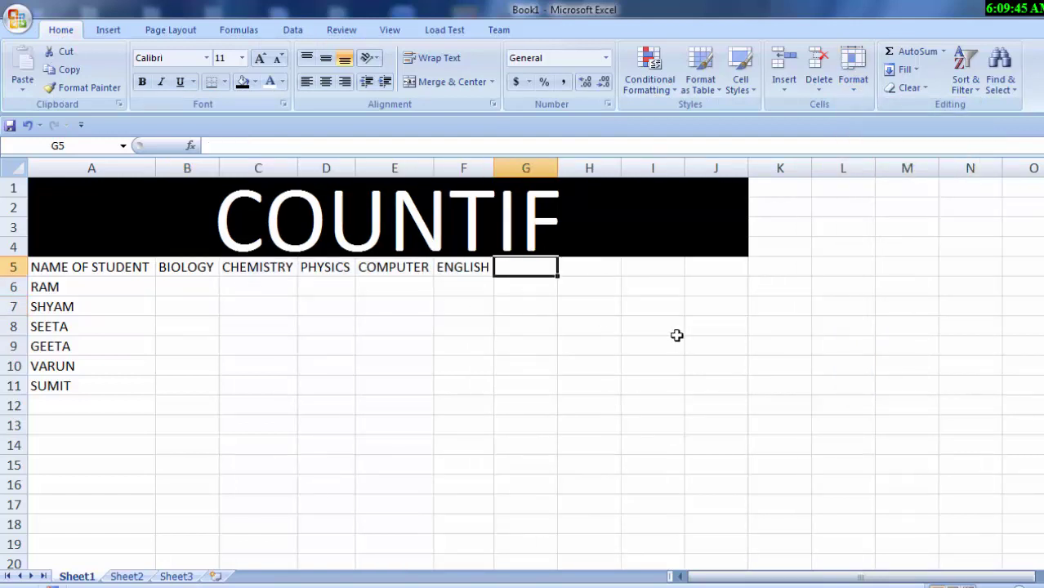
text(O)
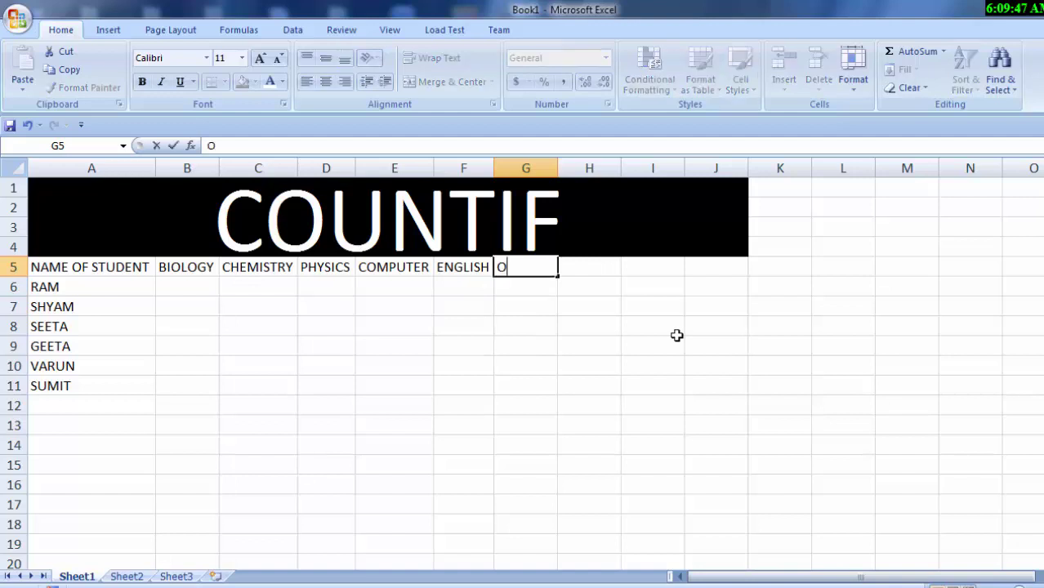
text(BTAIN)
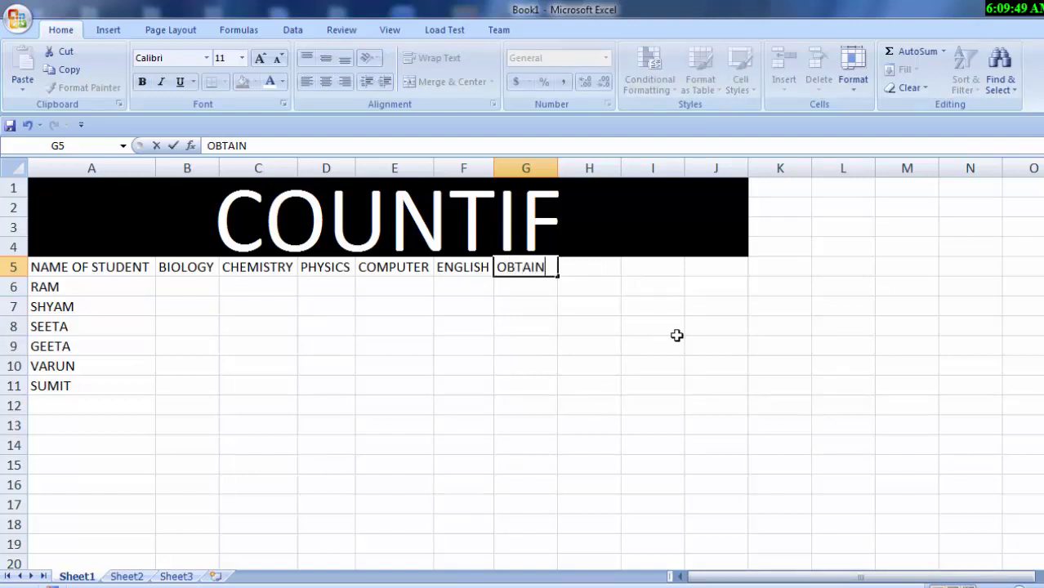
text(ED)
click(608, 406)
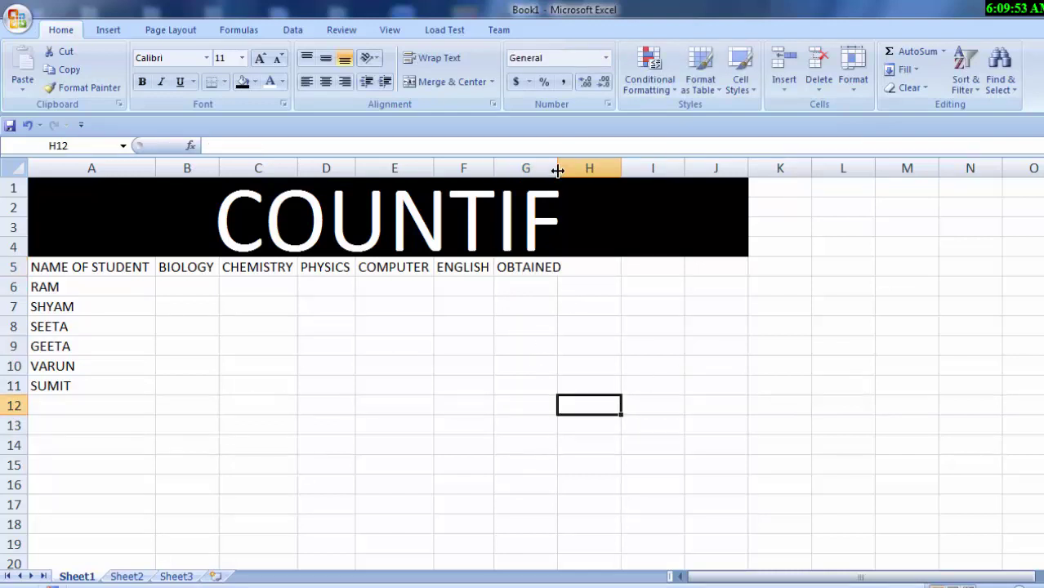
drag(557, 168, 569, 167)
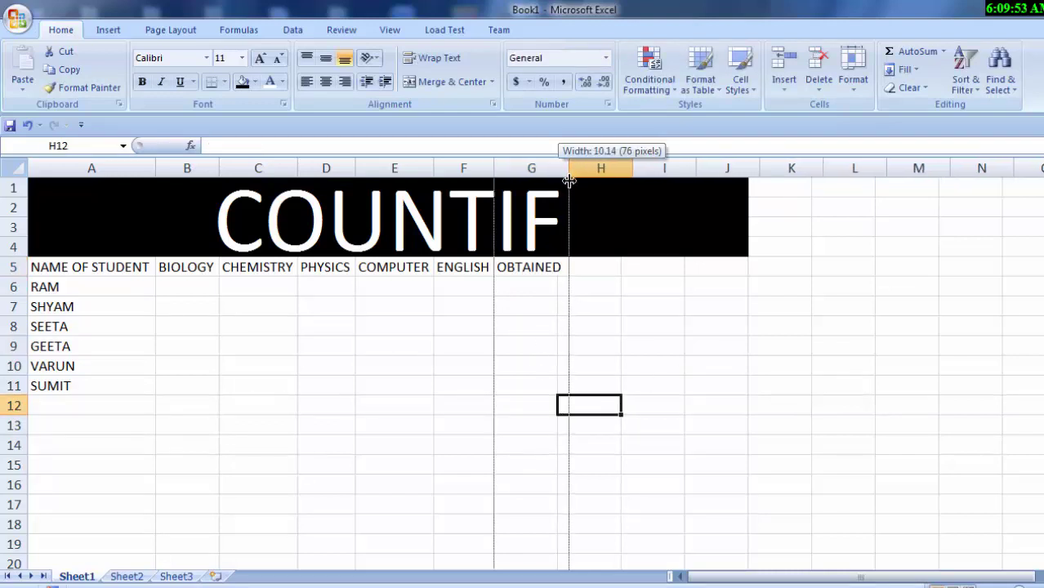
click(530, 284)
click(194, 284)
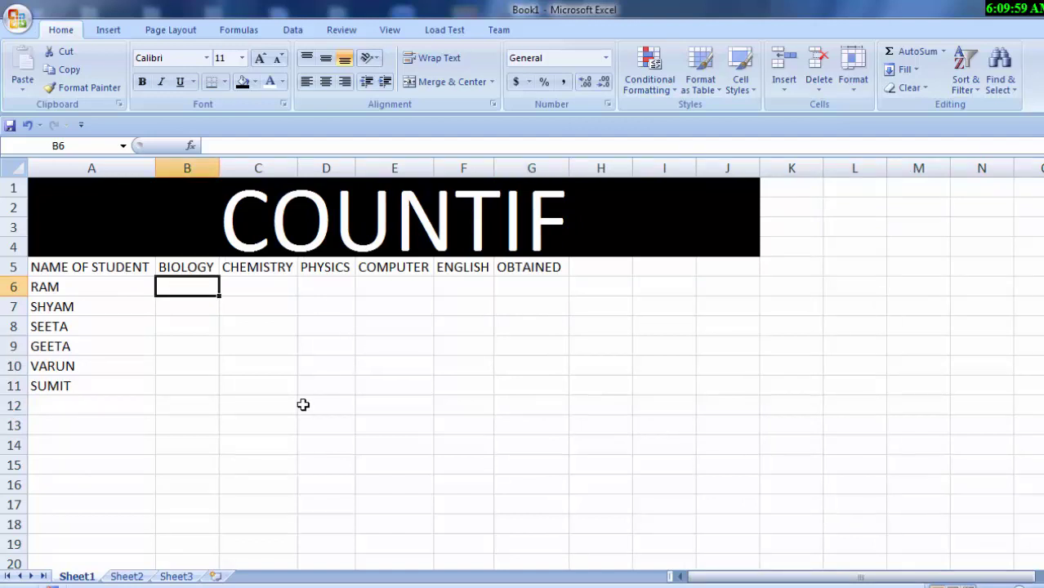
- Enter =RANDBETWEEN(5,89) in B6, giving RAM a BIOLOGY mark of 37
text(=RAB)
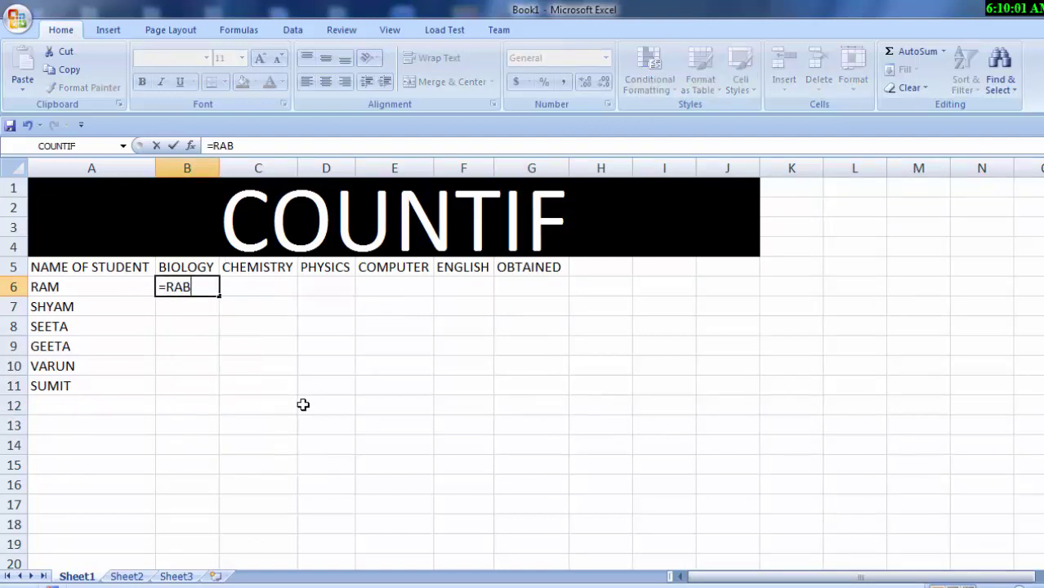
key(BackSpace)
text(N)
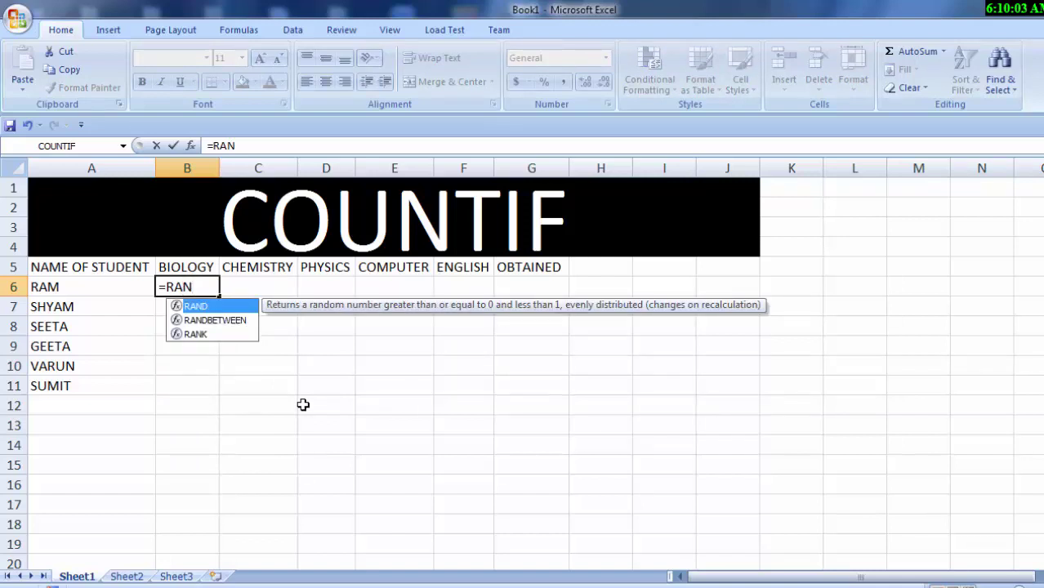
key(Down)
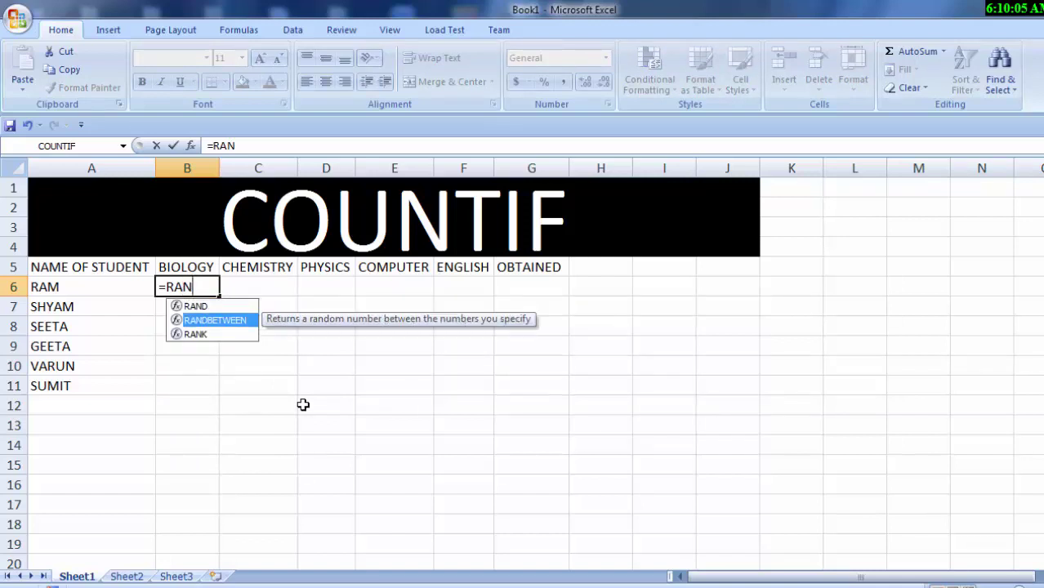
key(Tab)
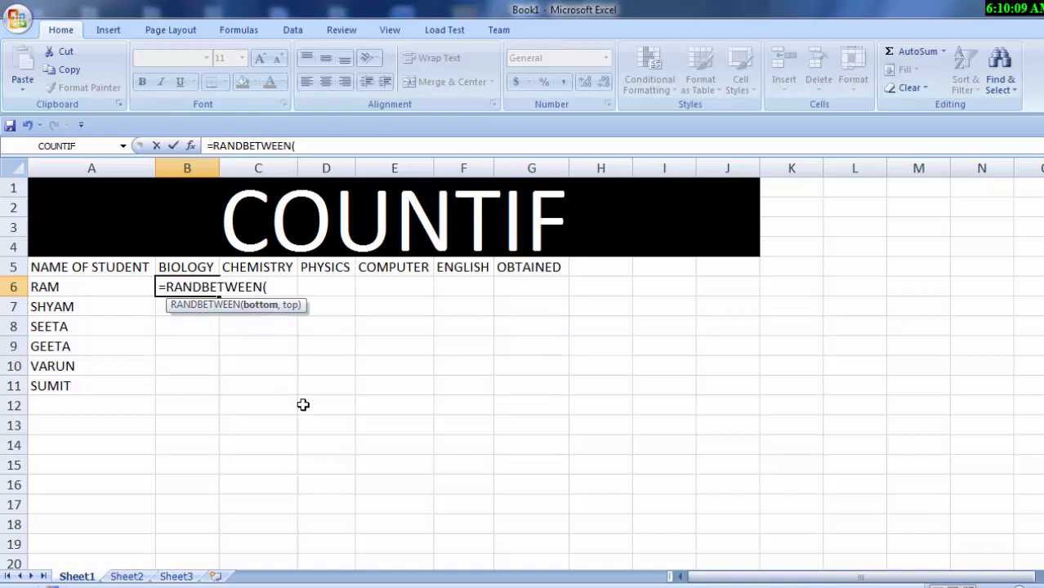
text(5)
text(,)
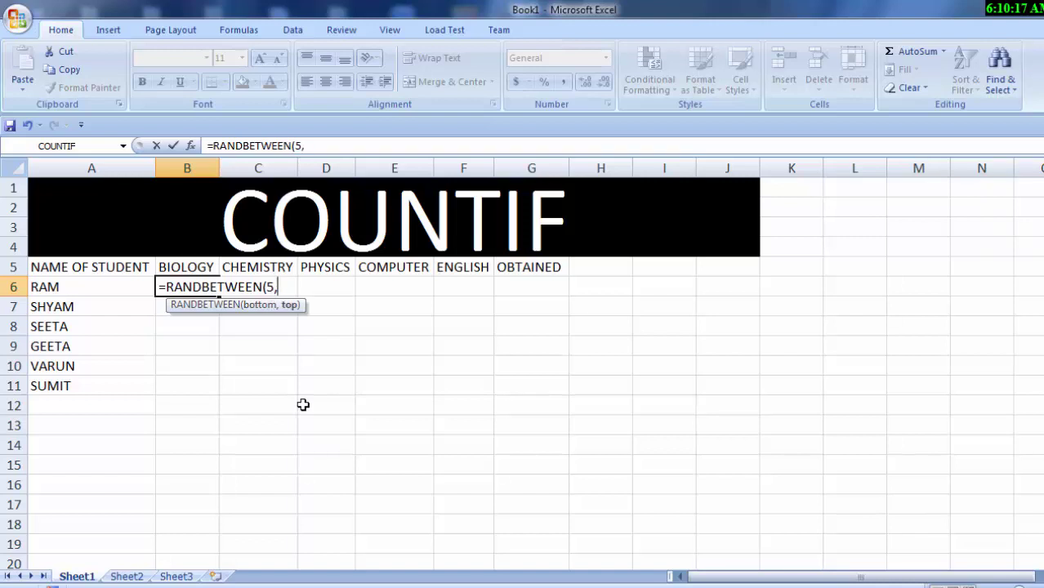
text(89)
text())
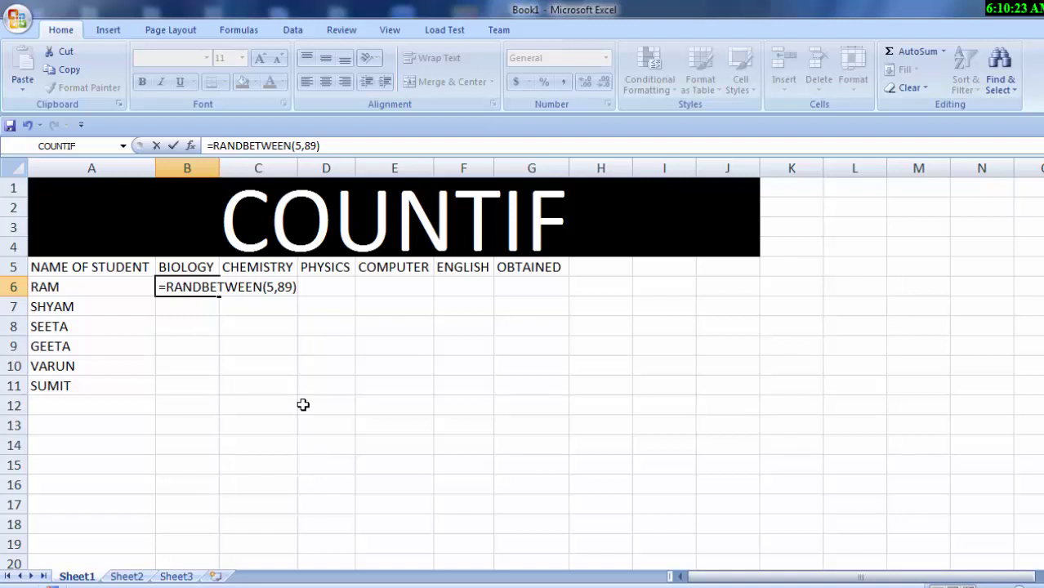
key(Return)
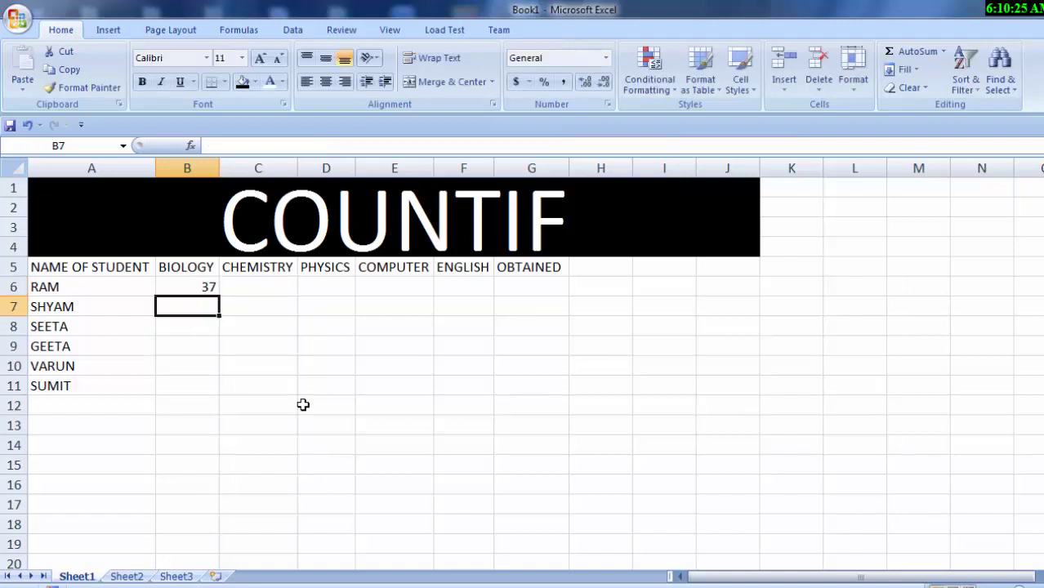
- Fill B6's random-mark formula across B6:F11, then paste the range over itself as values
drag(199, 287, 211, 288)
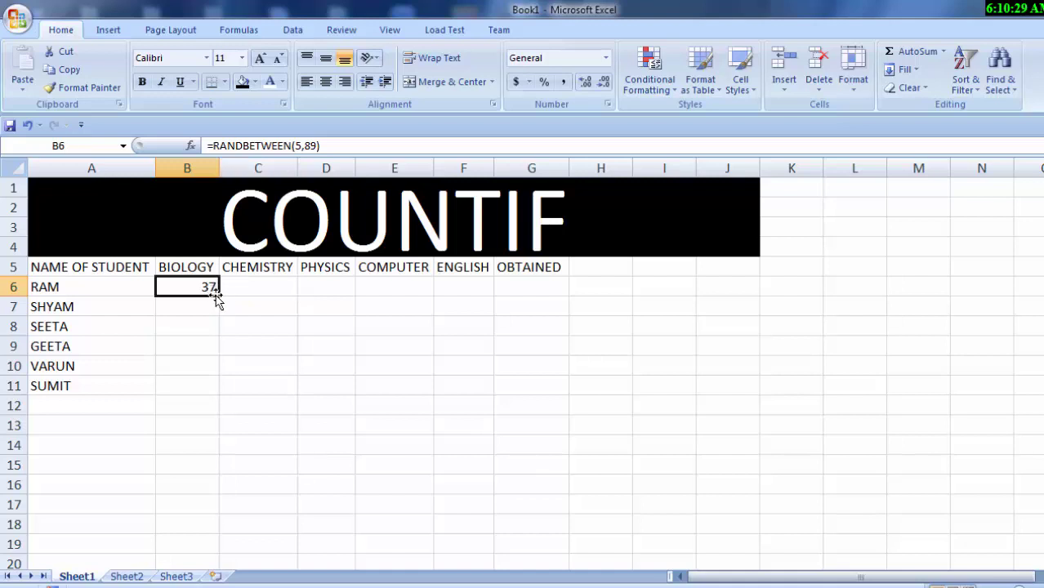
mouse_move(218, 295)
mouse_down()
mouse_move(368, 319)
mouse_move(511, 320)
mouse_move(484, 391)
mouse_up()
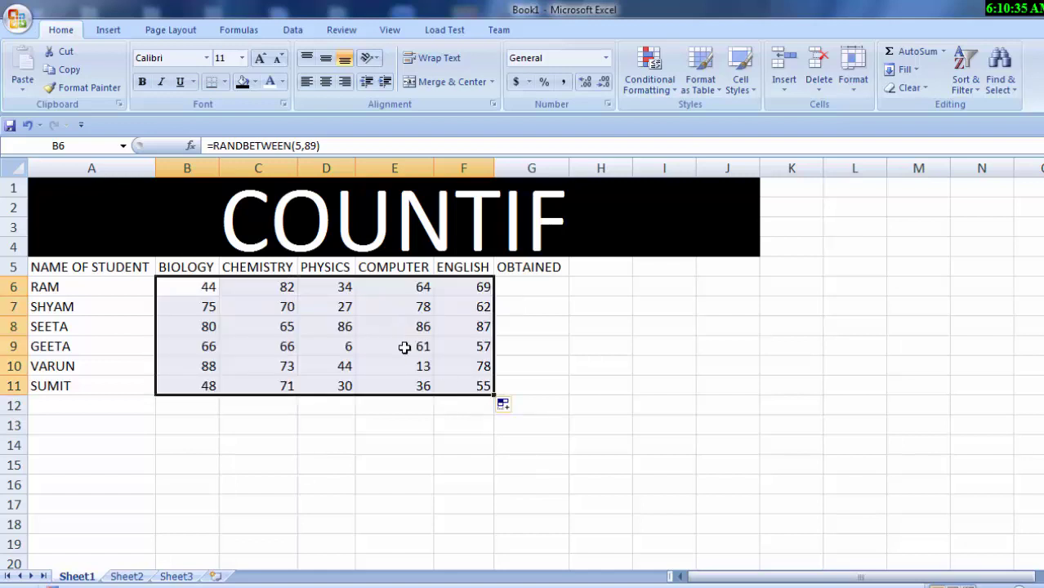
right_click(365, 330)
click(429, 361)
right_click(258, 278)
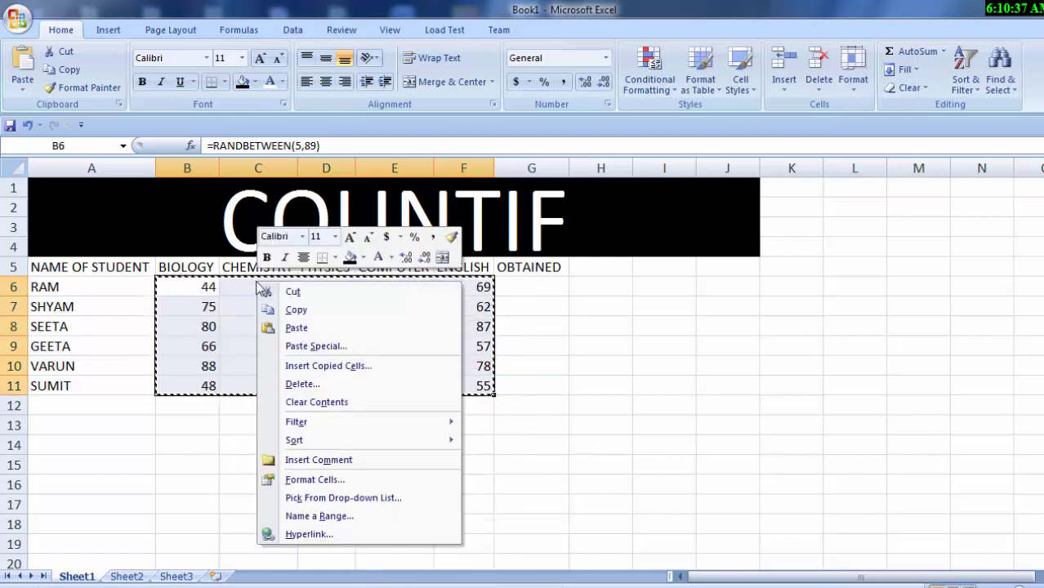
click(299, 346)
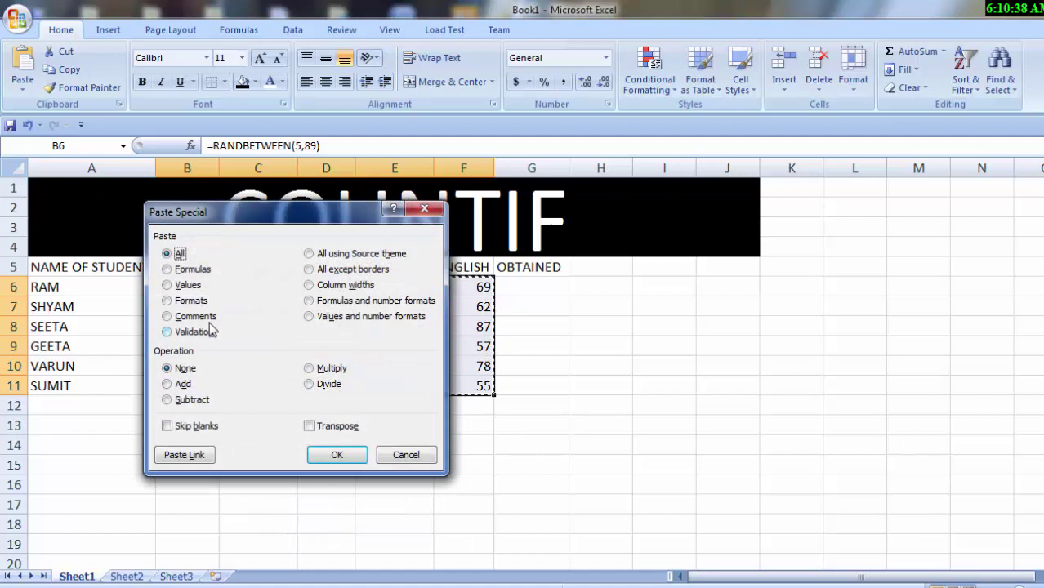
click(167, 285)
click(336, 454)
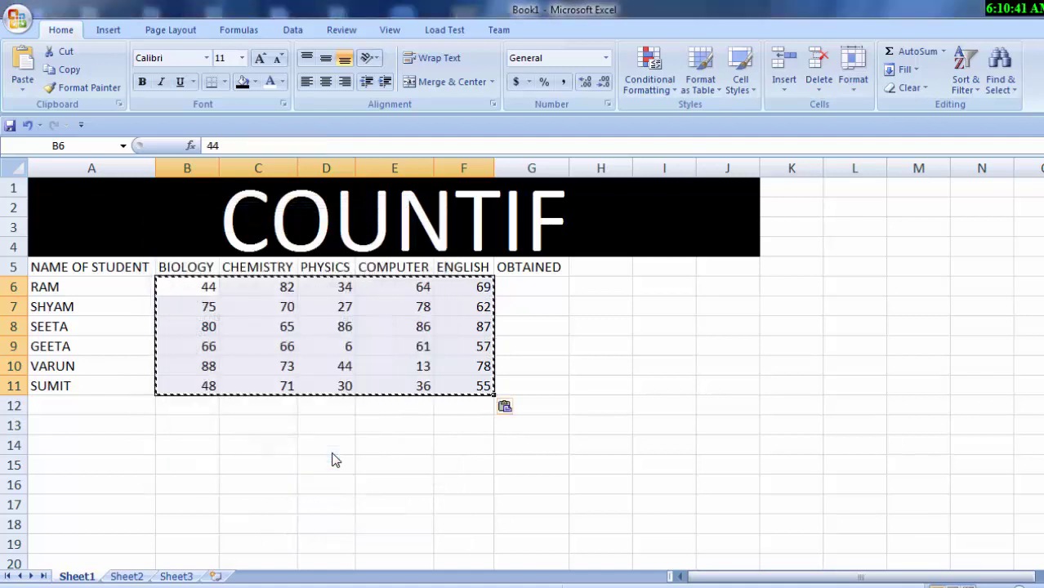
click(323, 482)
click(441, 490)
double_click(441, 490)
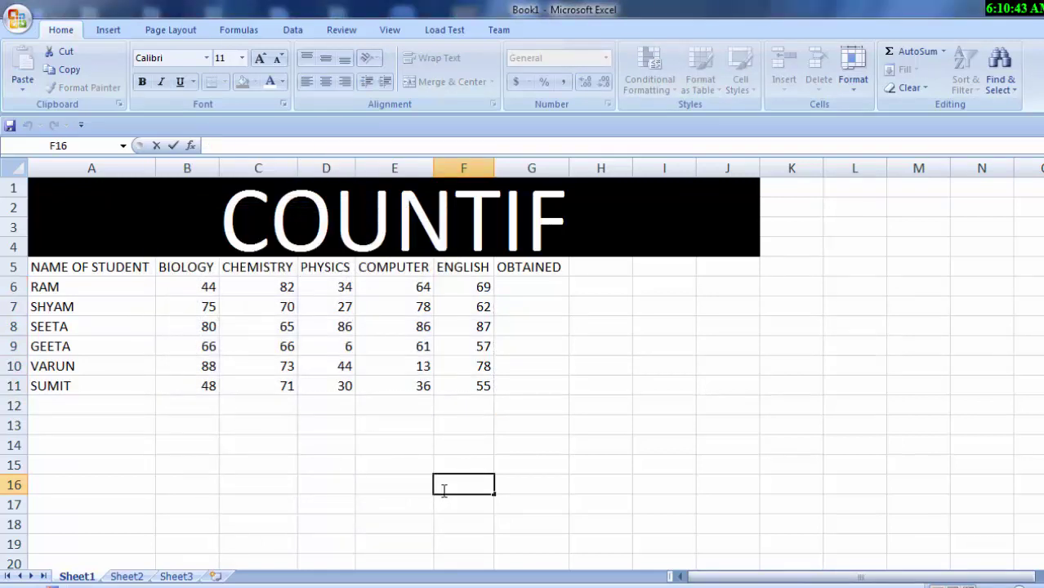
- Total each student's marks with =SUM(B6:F6) in G6, filled down to G11 (293 to 240)
click(528, 291)
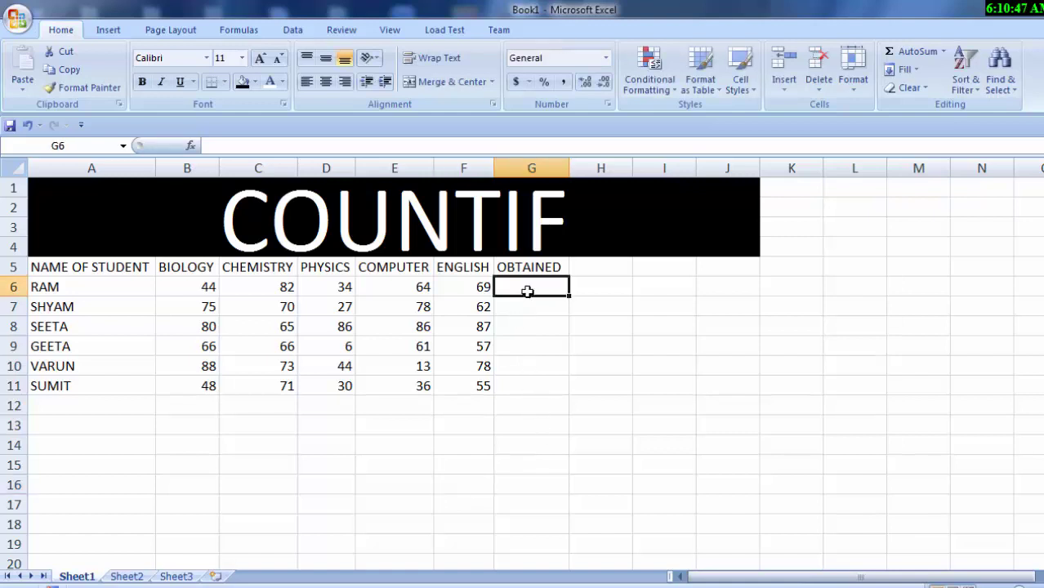
text(=S)
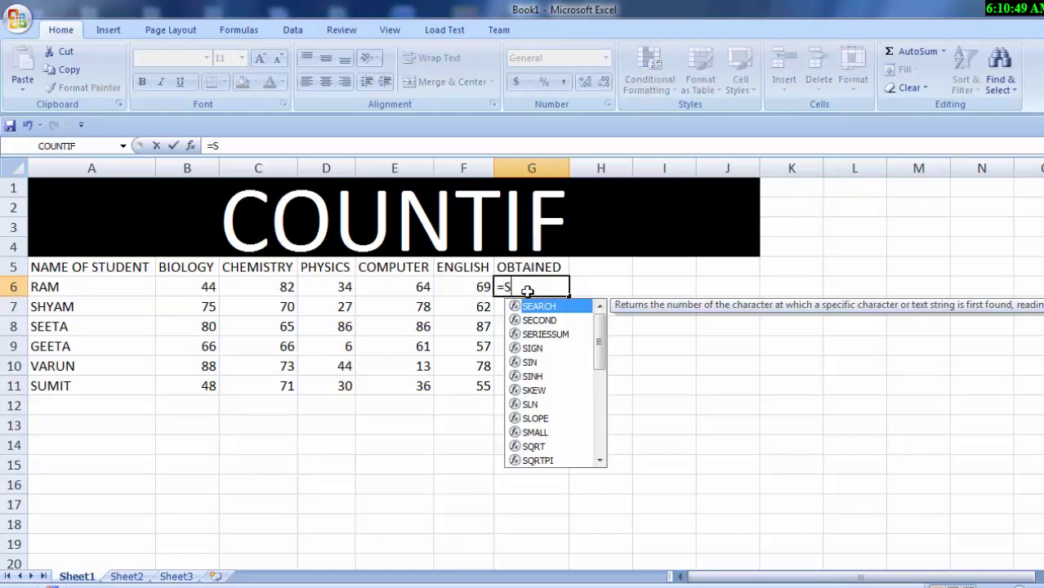
text(UM()
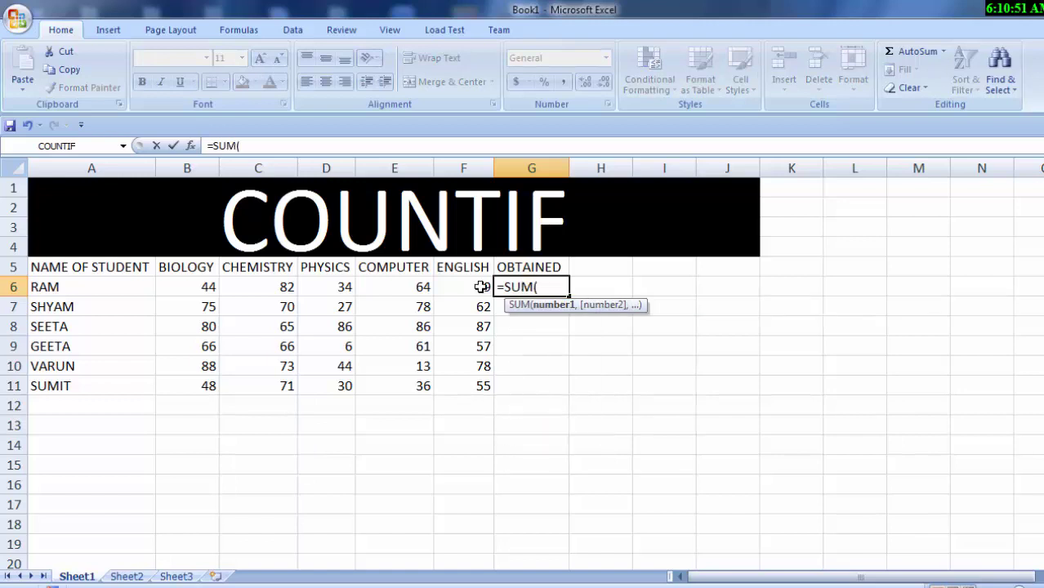
drag(207, 286, 459, 288)
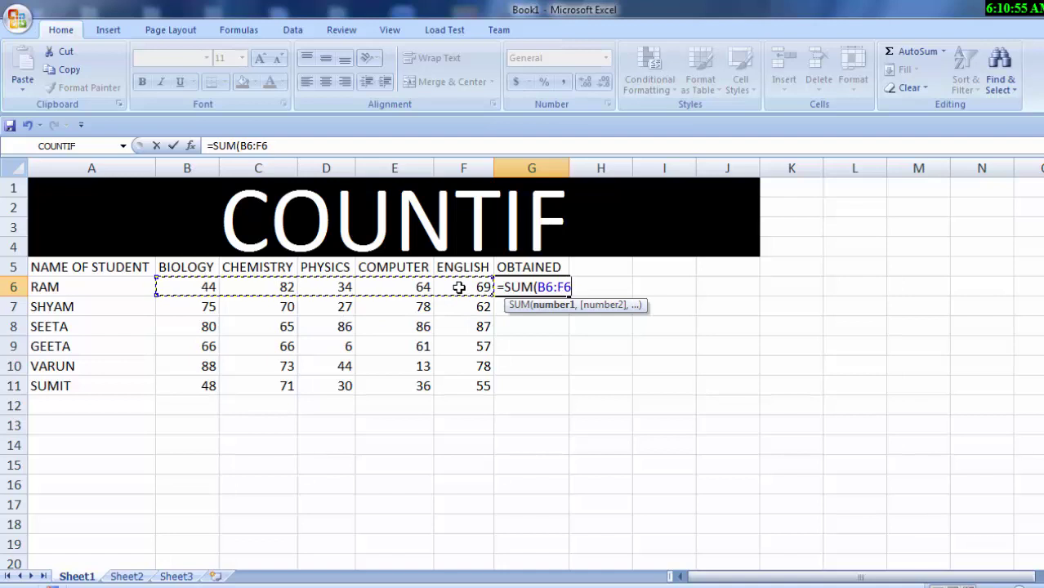
text())
key(Return)
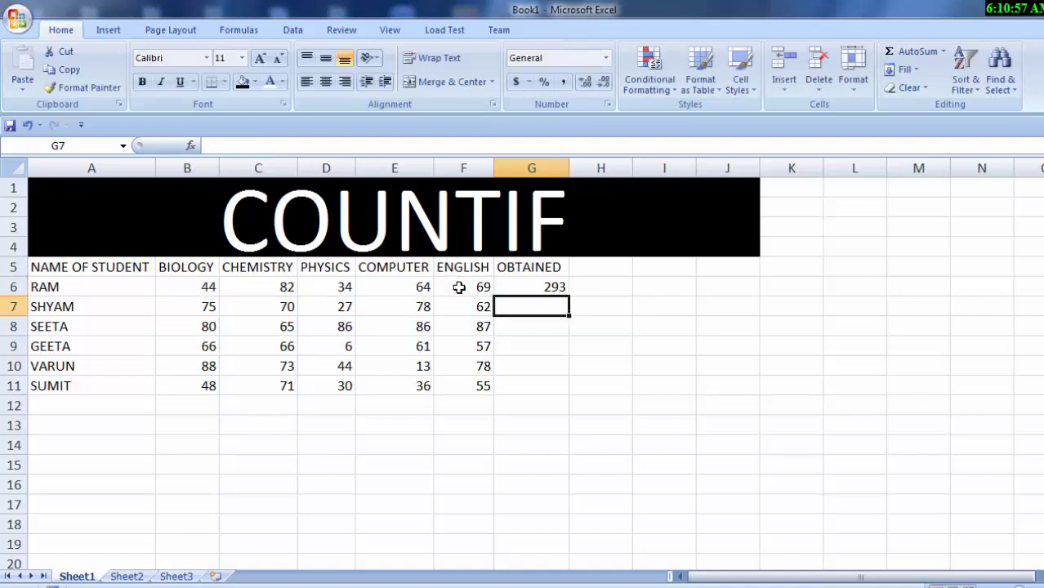
drag(533, 284, 534, 383)
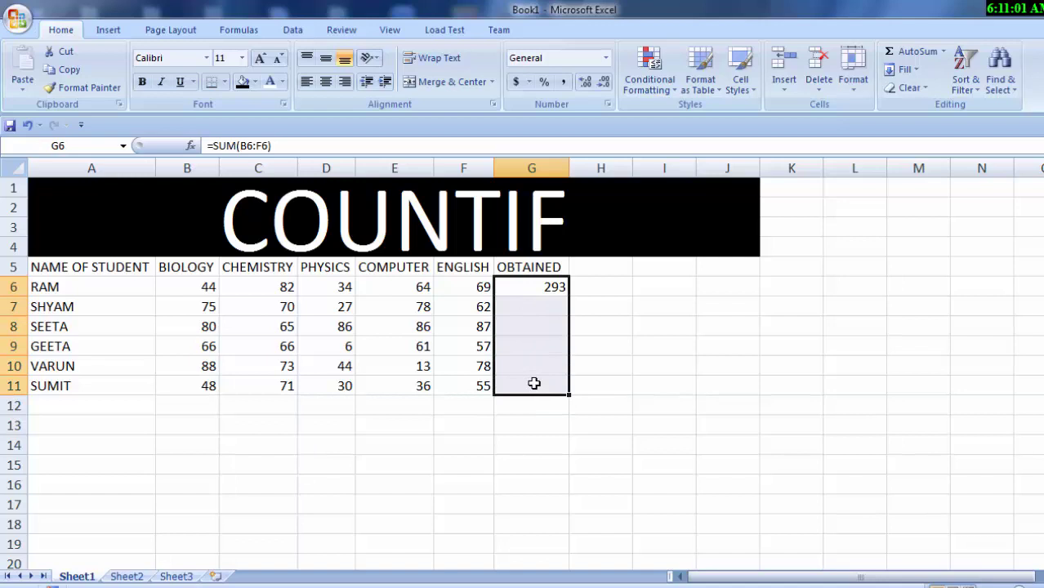
key(ctrl+d)
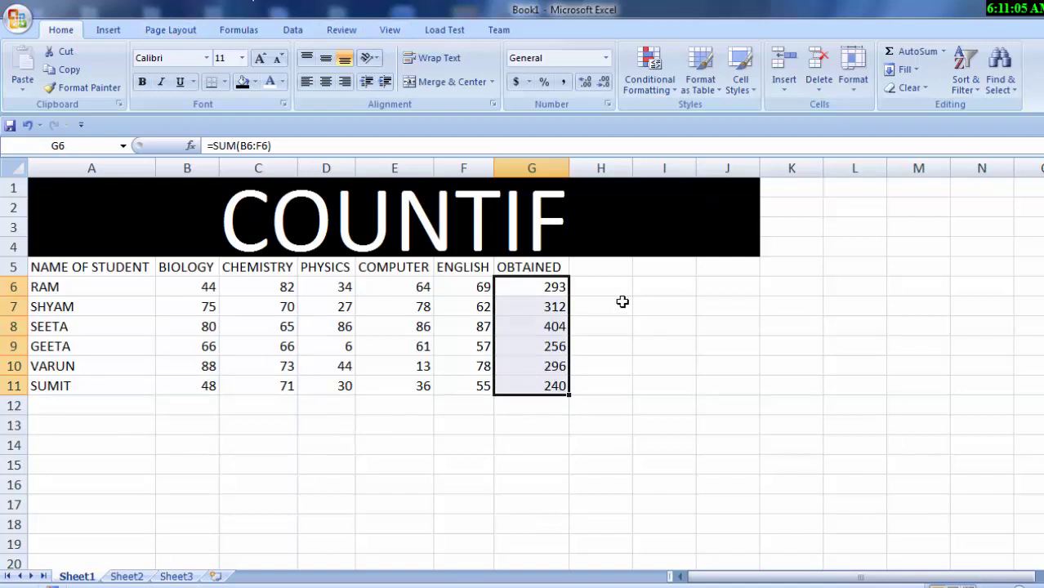
click(585, 264)
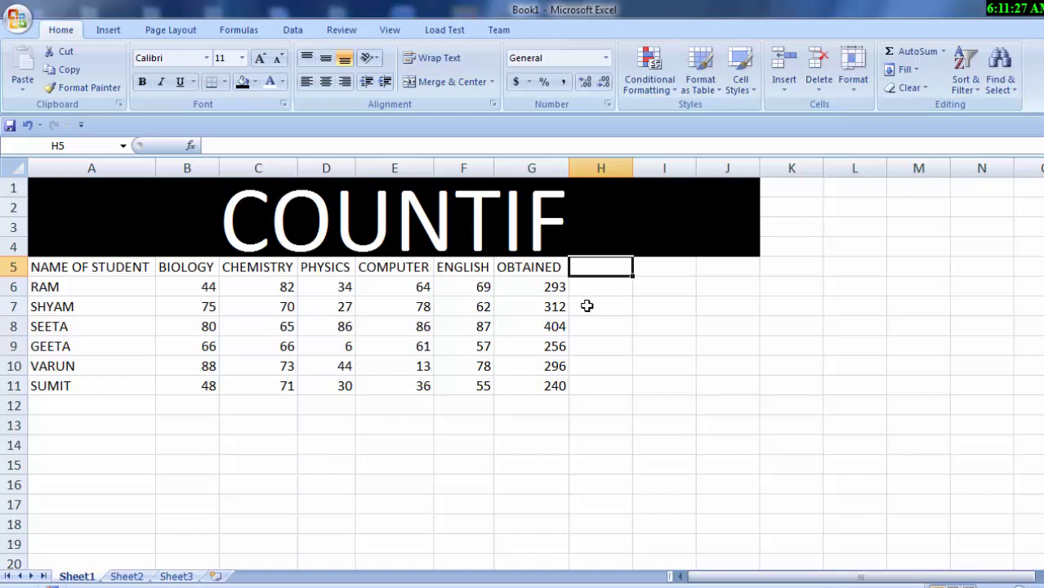
- Enter PASSED IN SUBJECT in H5 and AutoFit column H to it
text(PASSED )
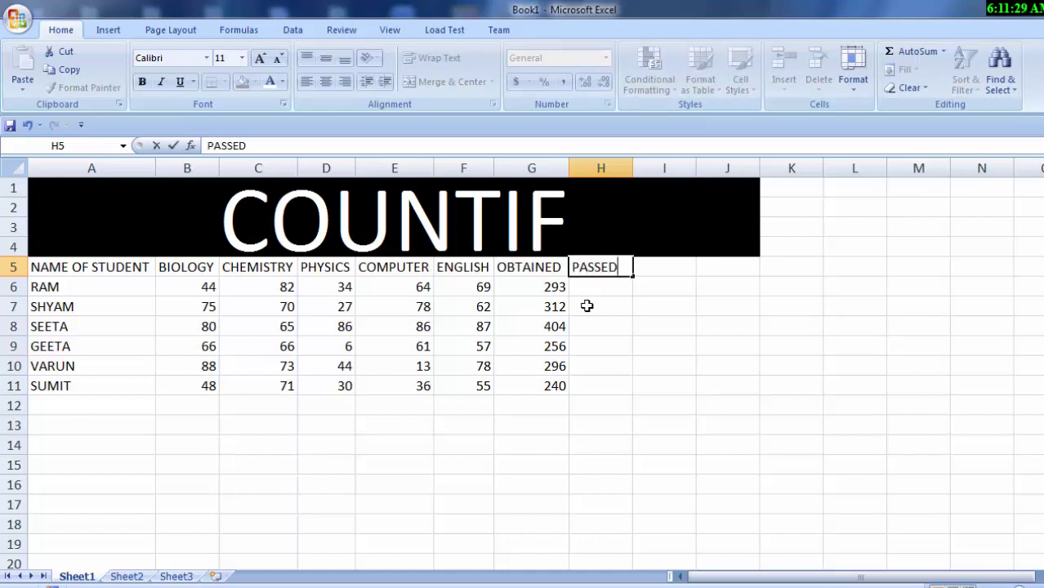
text(IN S)
text(UBJE)
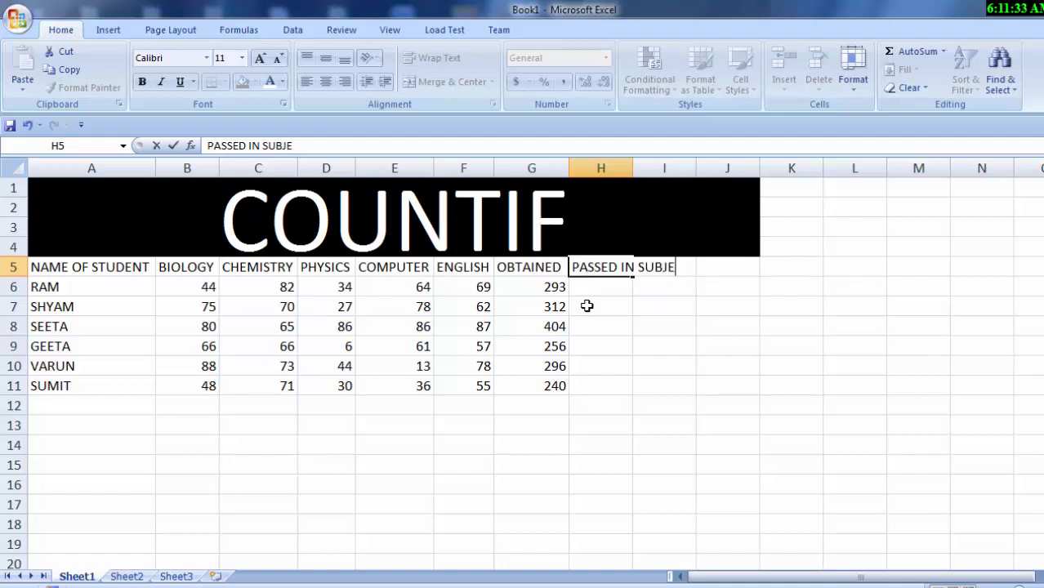
text(CT)
click(587, 305)
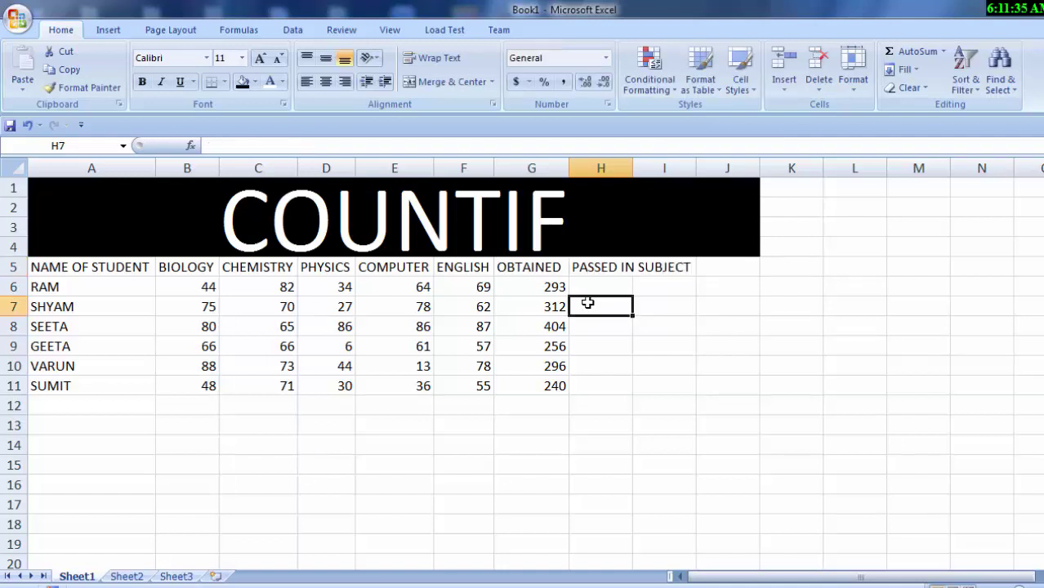
click(617, 261)
key(alt)
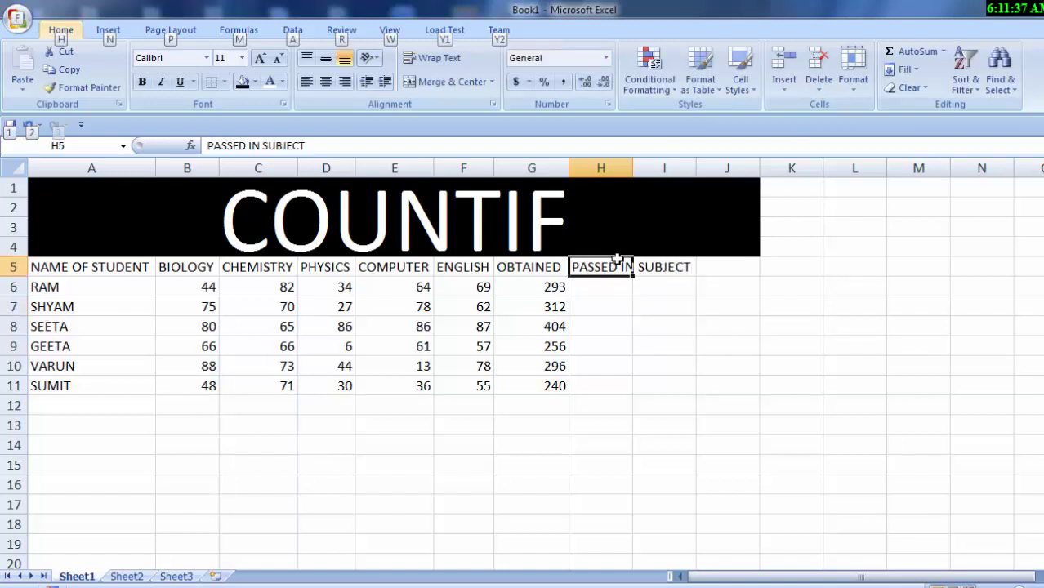
key(h)
key(o)
key(i)
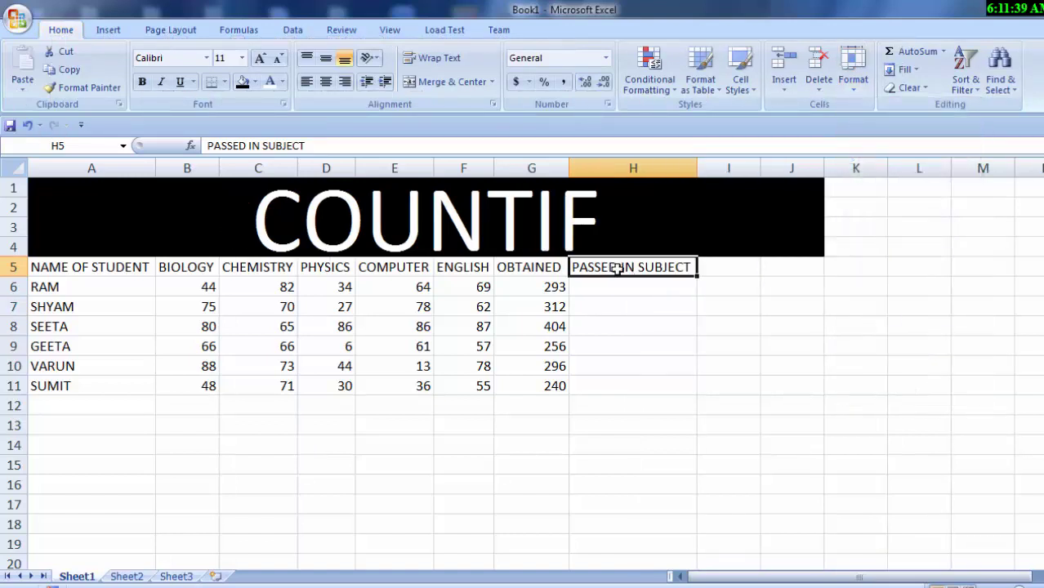
click(619, 283)
text(=)
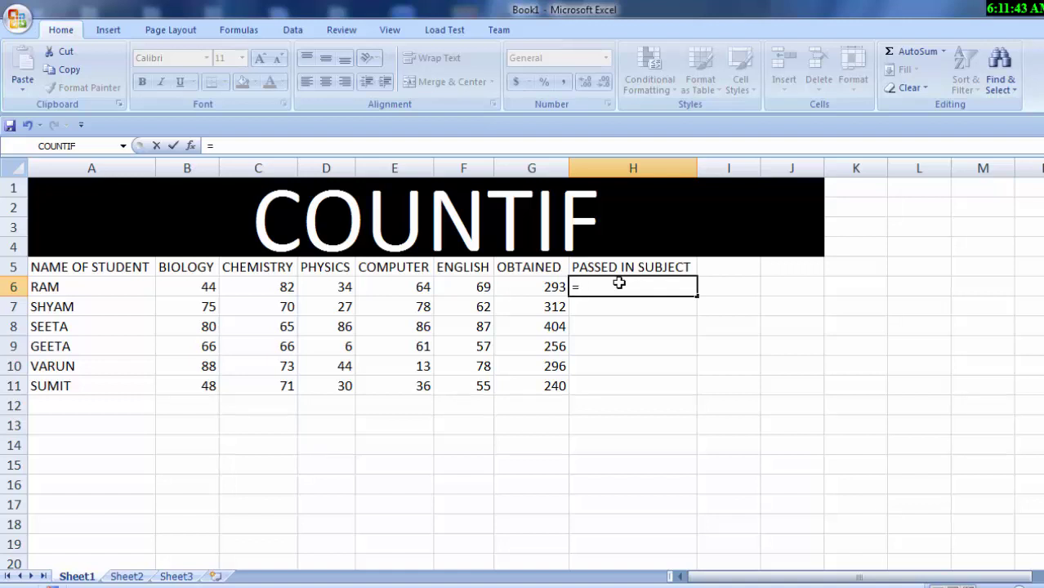
key(Escape)
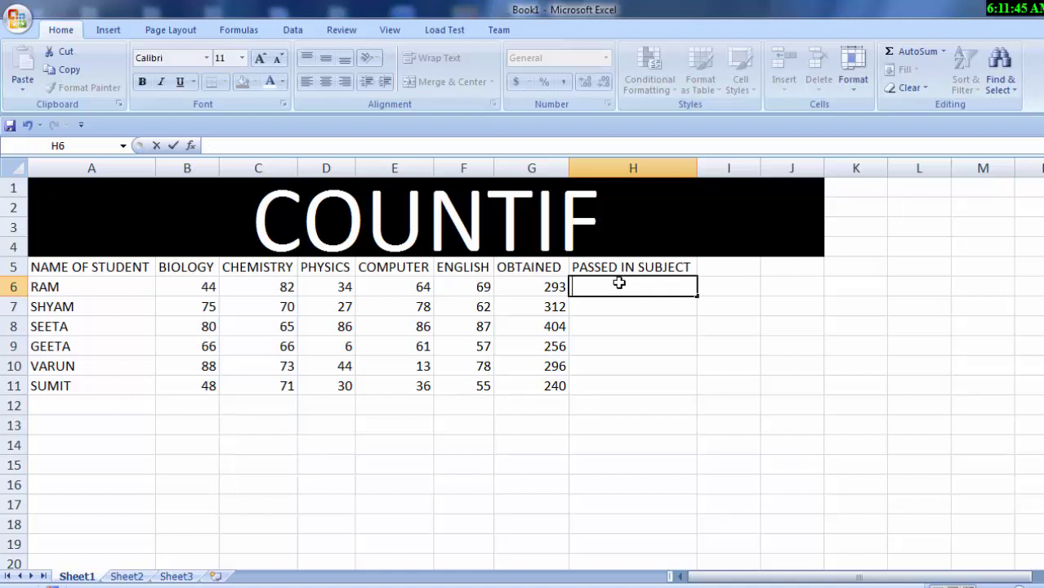
- Count marks above 32 with =COUNTIF(B6:F6,">32") in H6, filled down to H11 (5, 4, 5, 4, 4, 4)
click(190, 145)
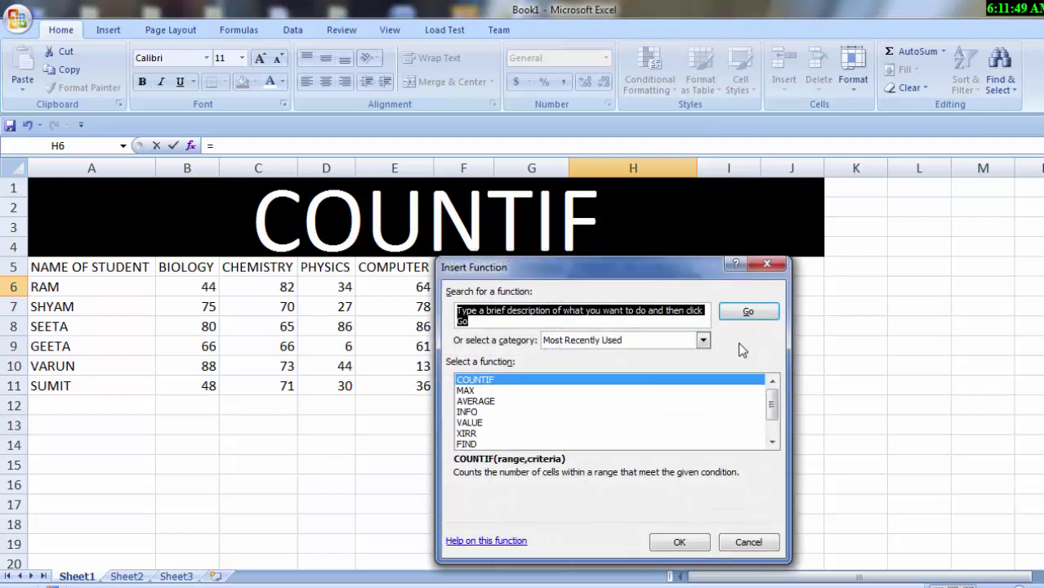
key(BackSpace)
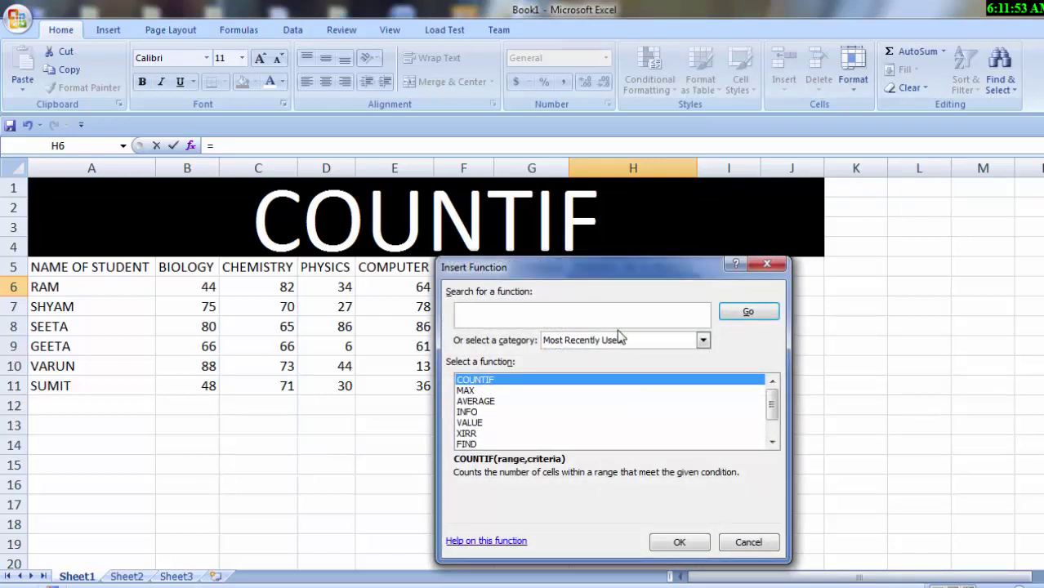
text(COUNTIF)
key(Return)
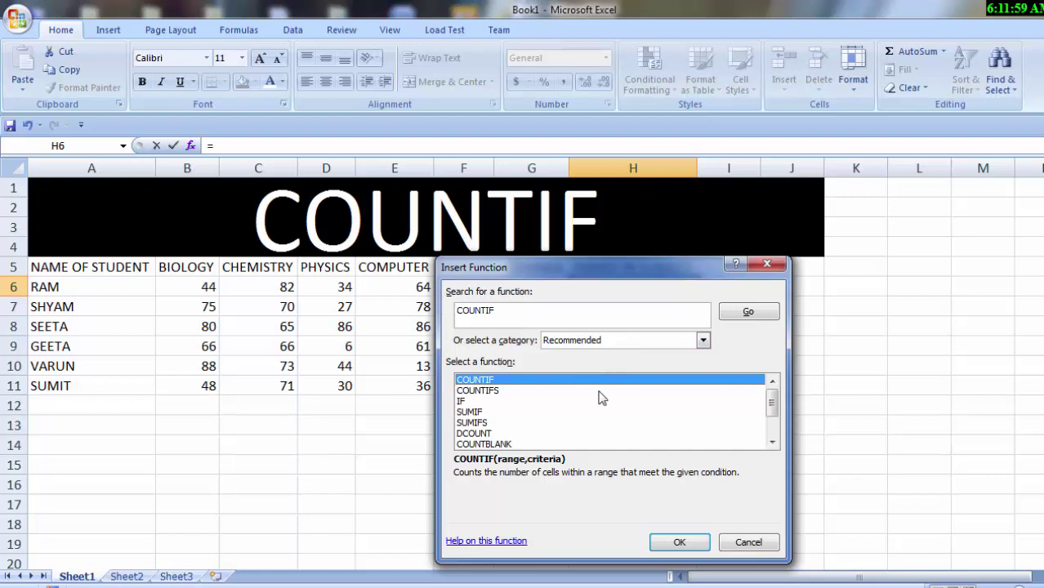
click(680, 543)
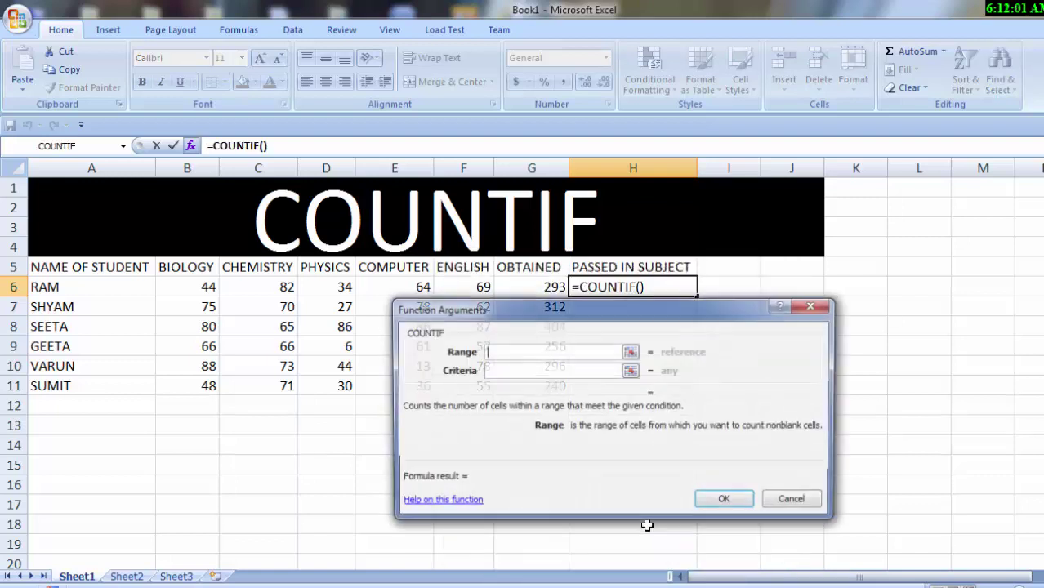
drag(508, 312, 526, 443)
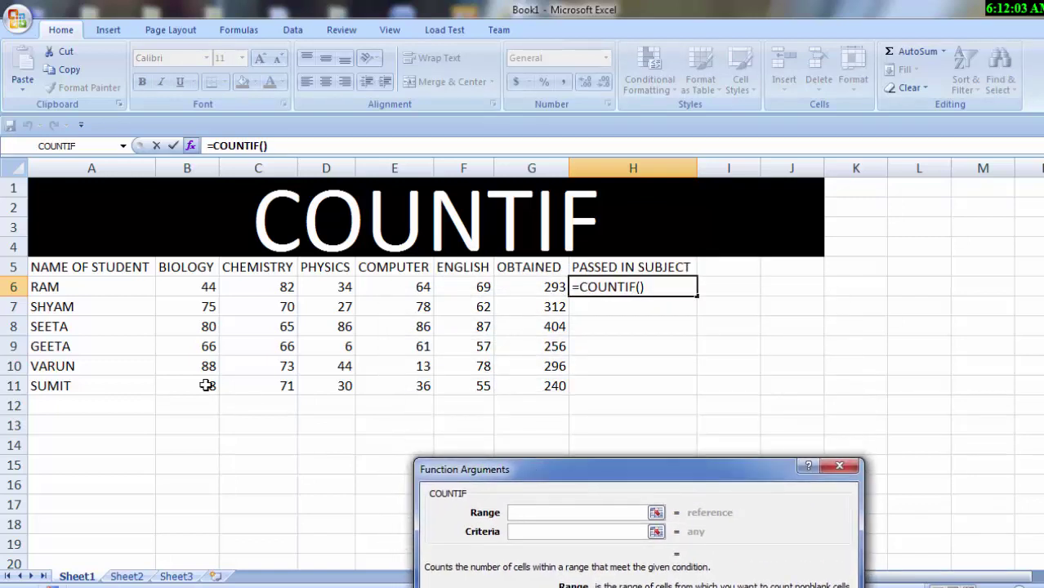
click(205, 288)
drag(243, 286, 509, 287)
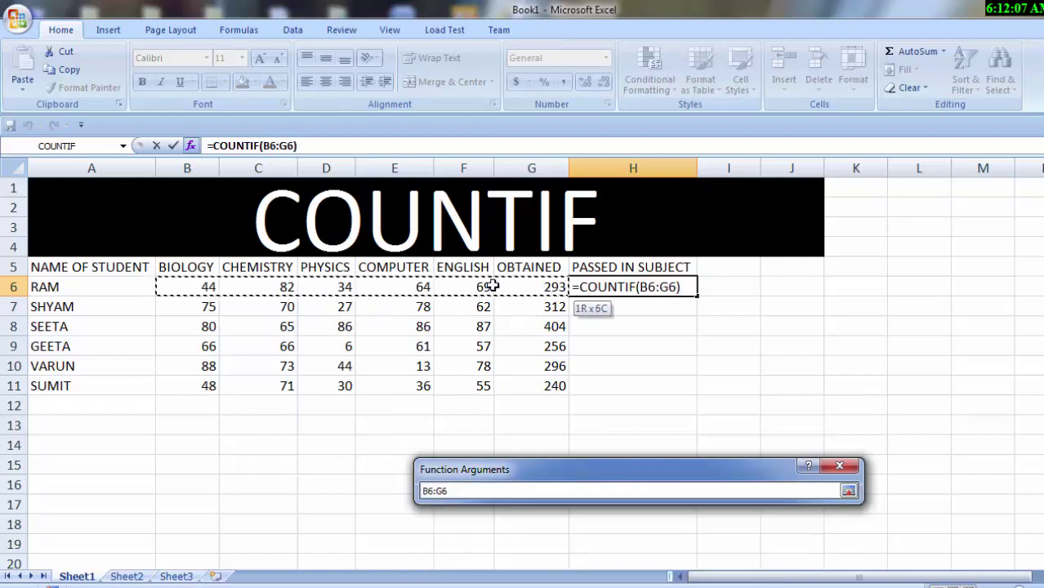
drag(508, 286, 485, 285)
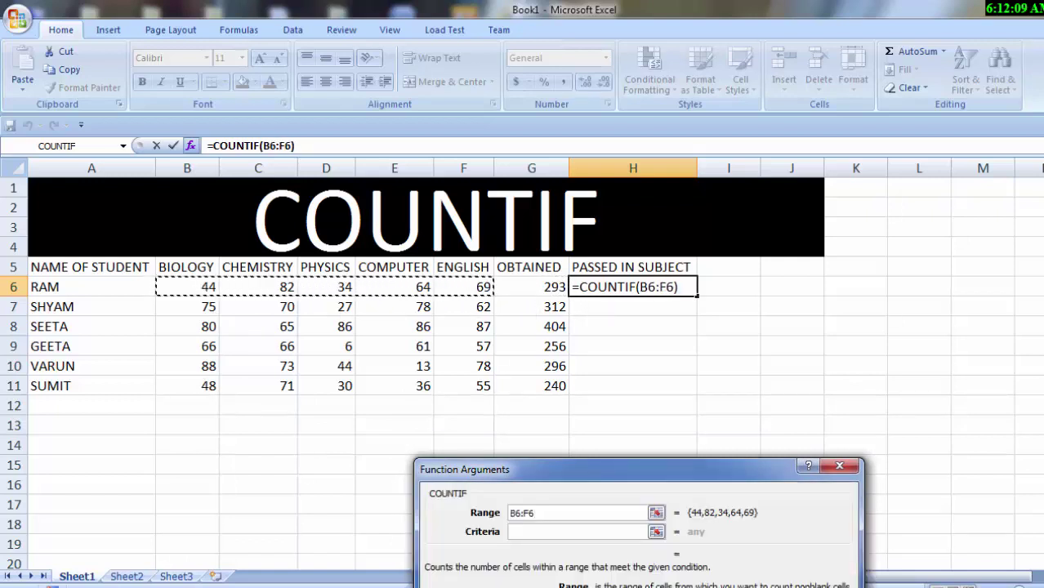
click(551, 532)
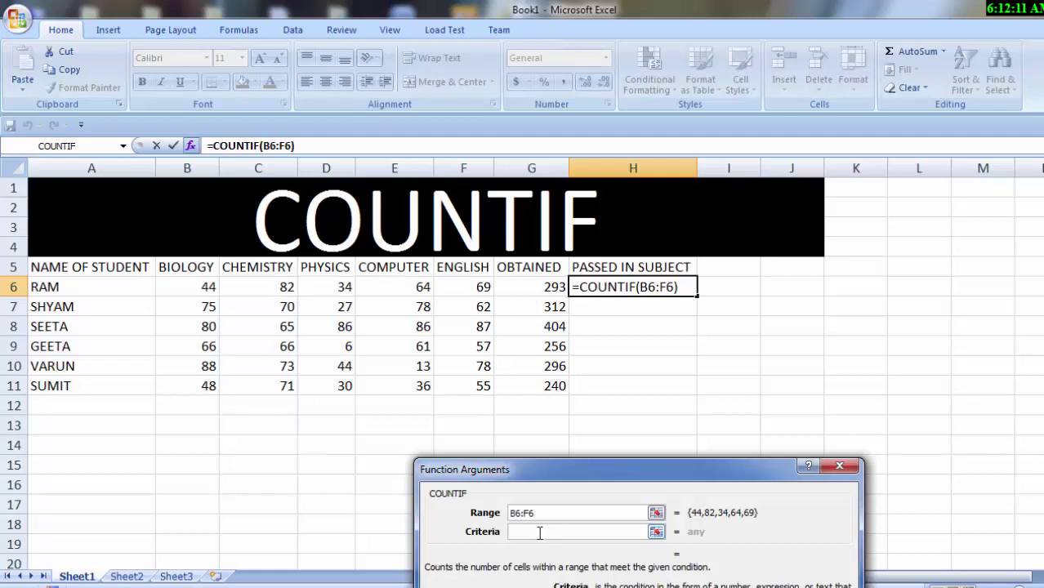
text(>3)
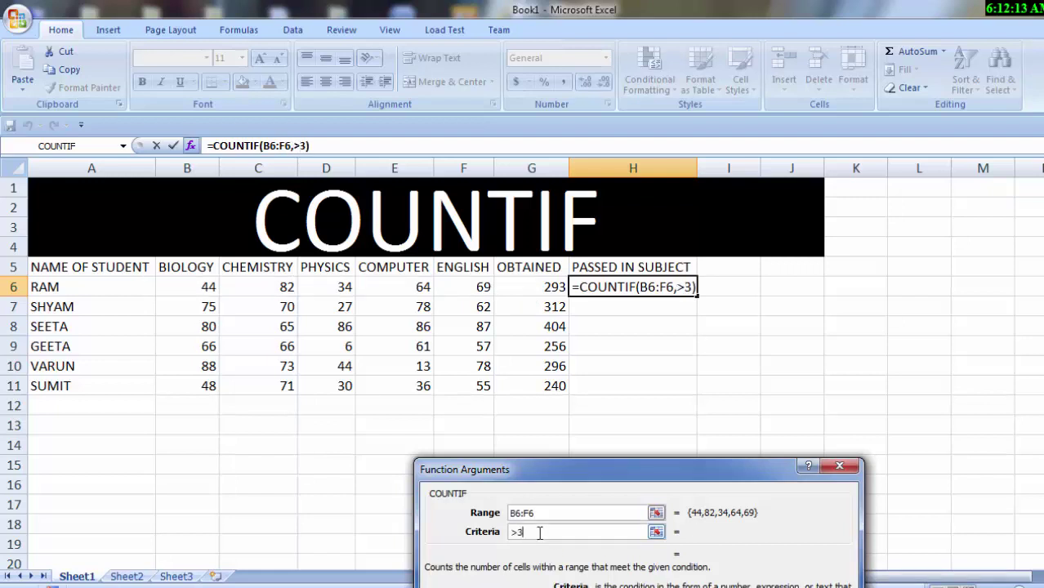
text(2)
key(Return)
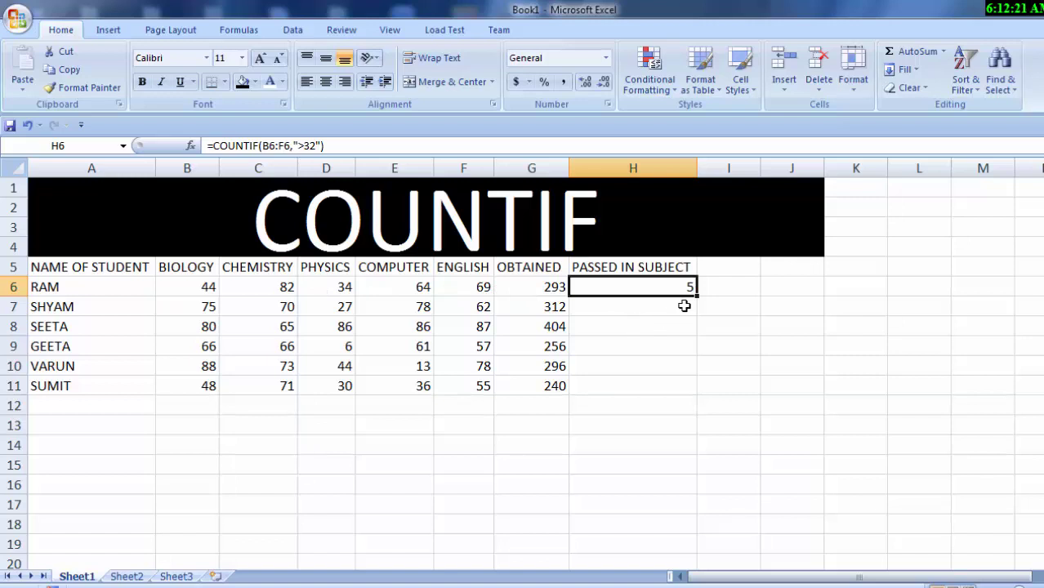
drag(699, 295, 696, 396)
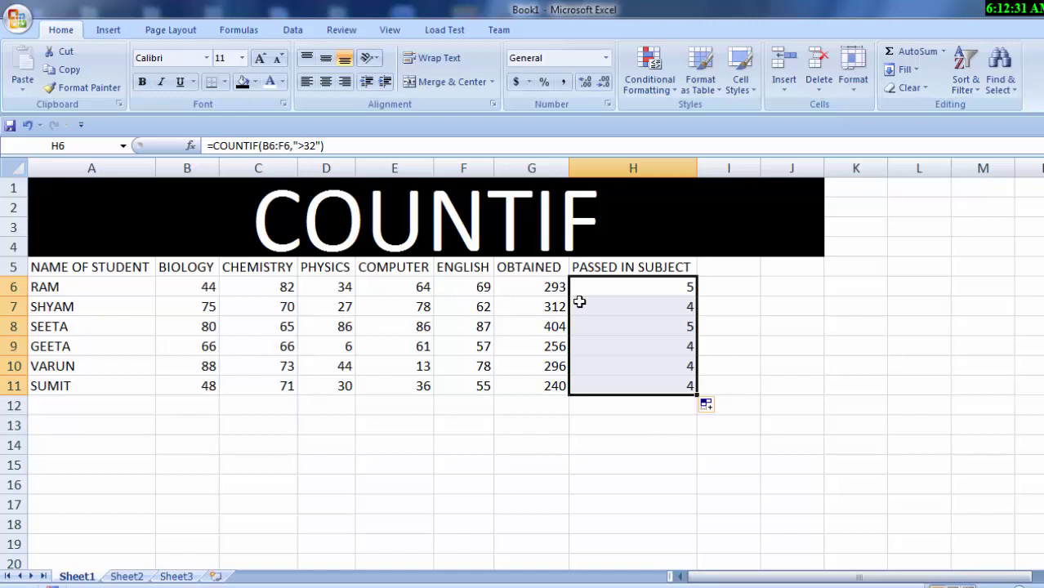
- Enter FAILED IN SUBJECT in I5 and widen column I to fit it
click(712, 267)
text(FA)
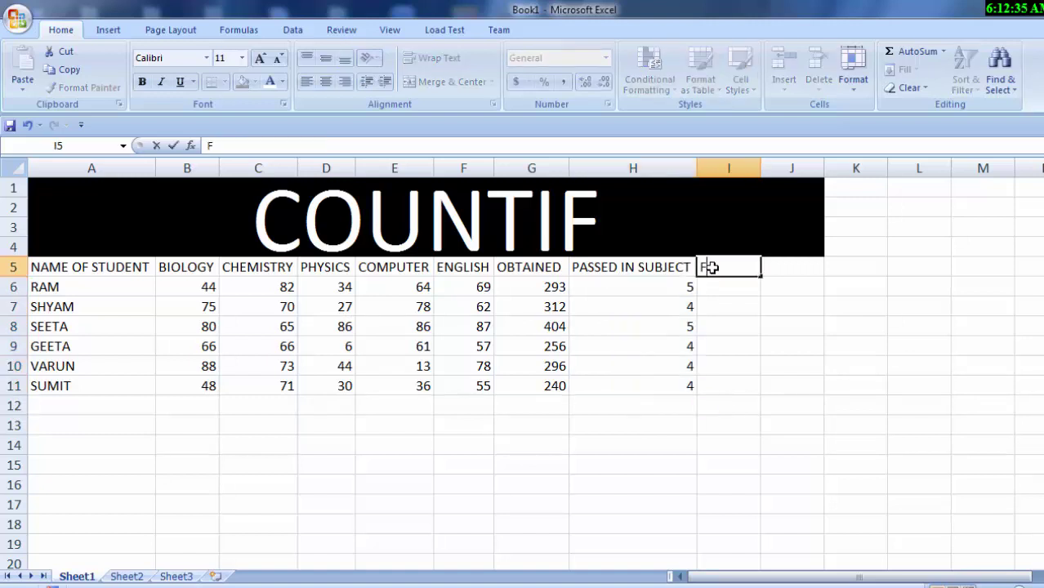
text(ILE)
text(D IN S)
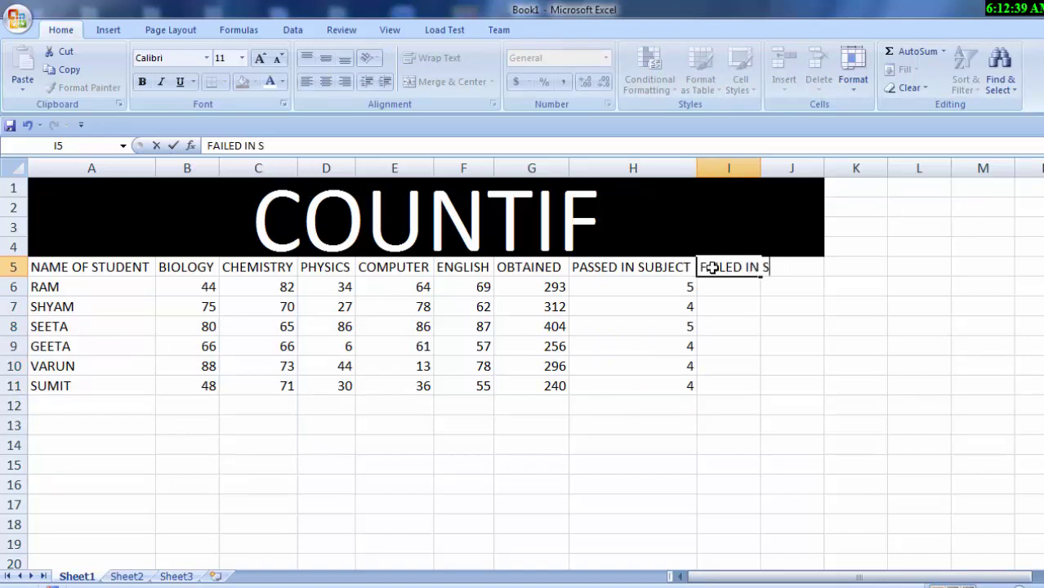
text(U)
text(BJE)
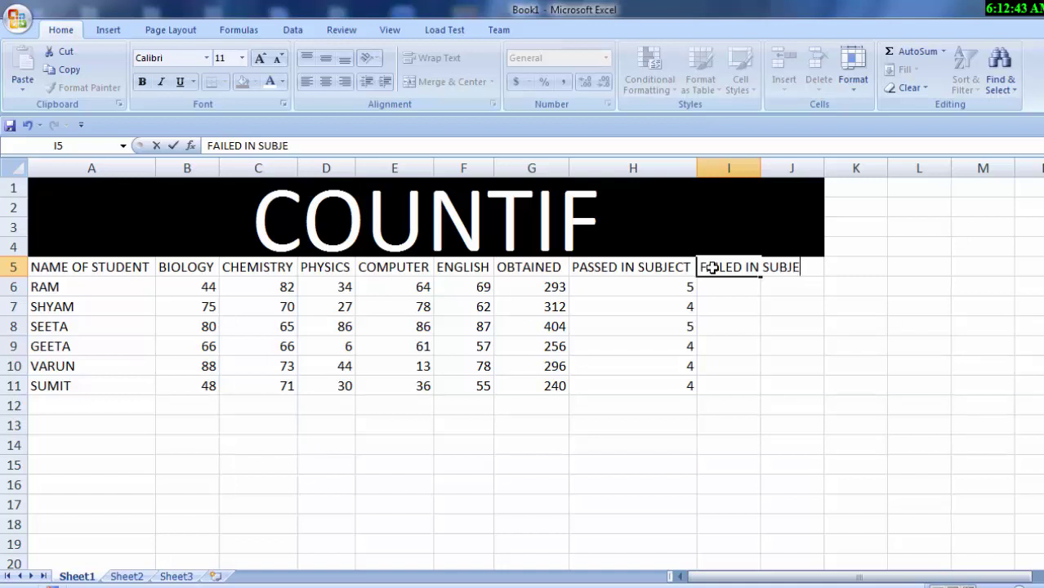
text(CT)
click(746, 299)
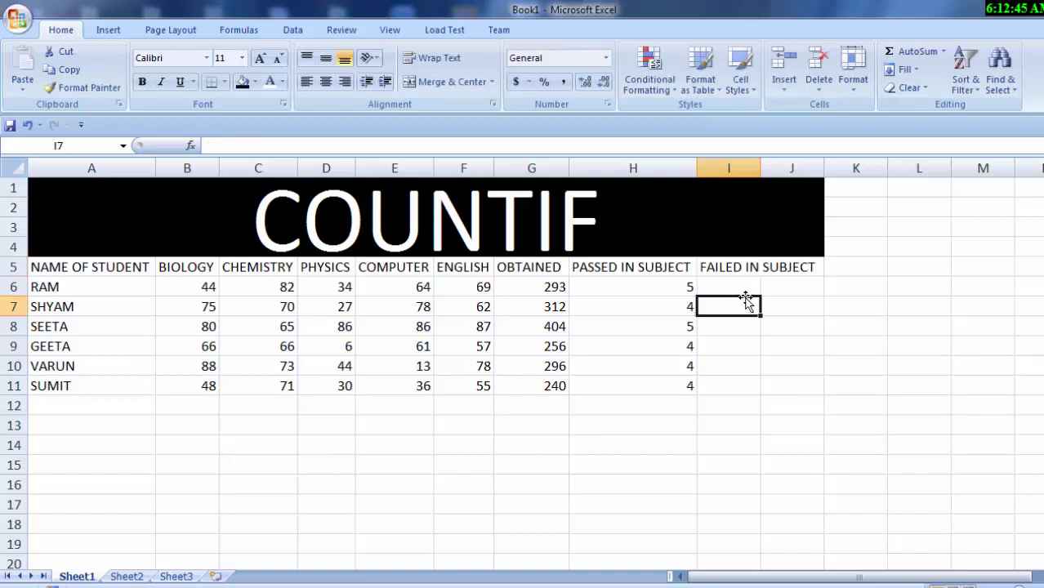
click(739, 266)
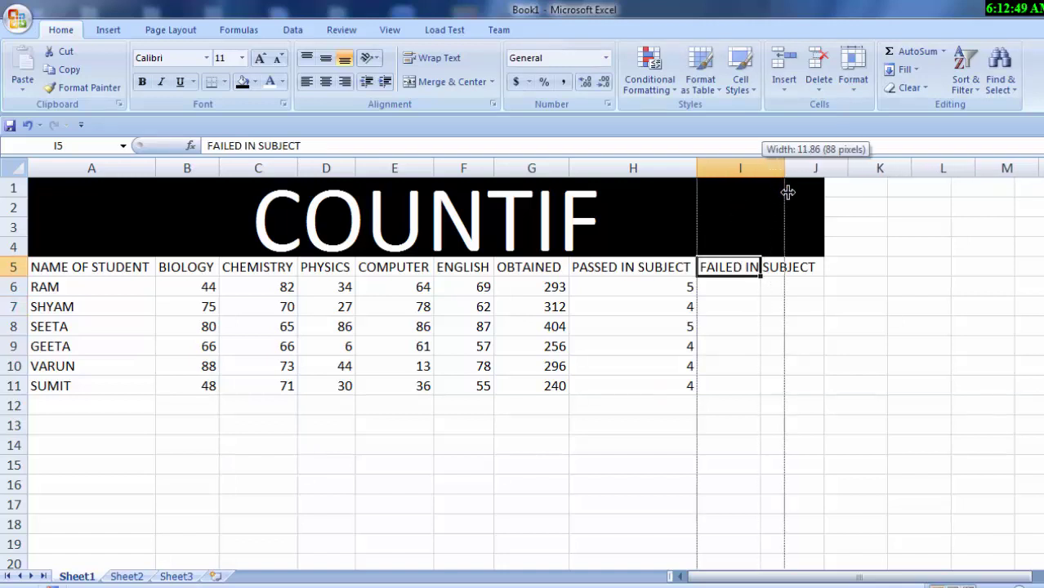
drag(765, 169, 823, 227)
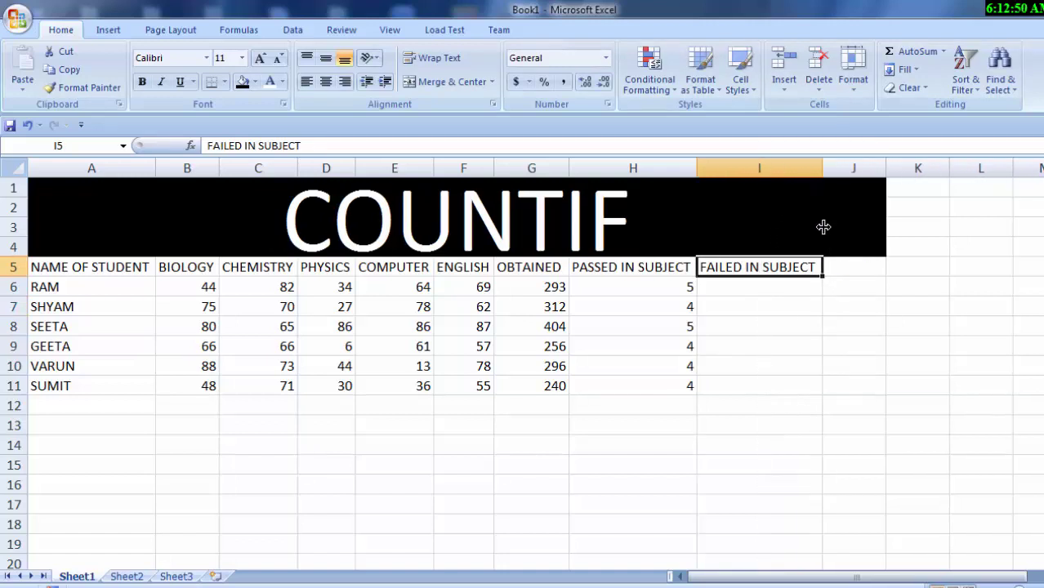
click(749, 289)
- Enter =COUNTIF(B6:F6,"<33") in I6, adding the missing quotes around <33
text(=C)
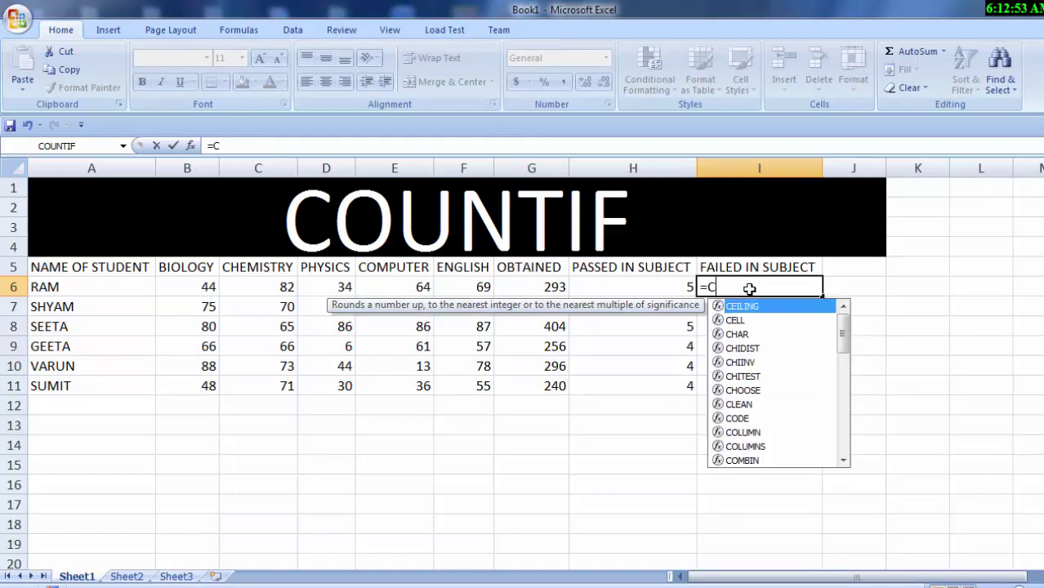
text(OUNTI)
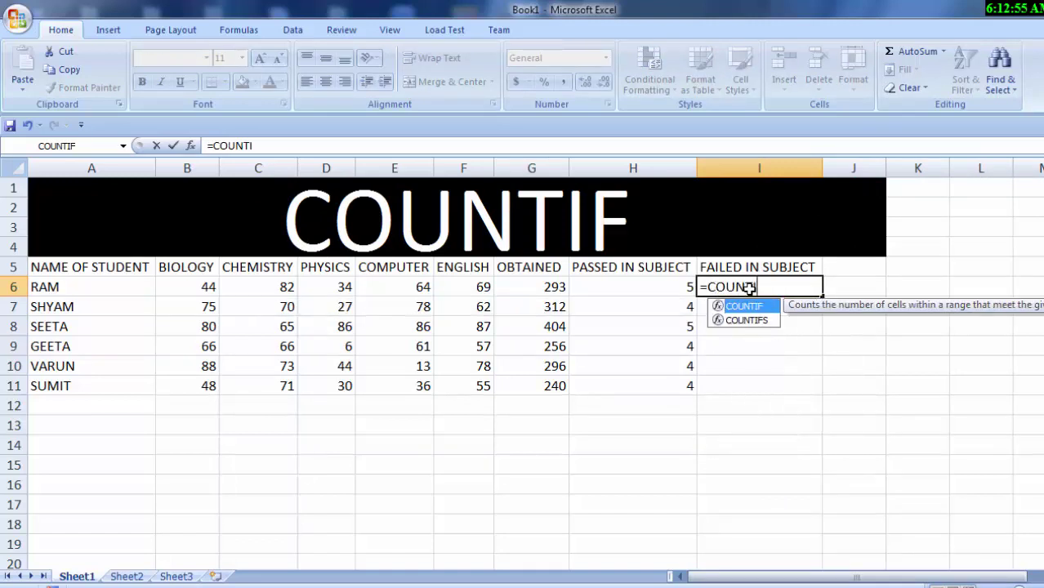
text(F()
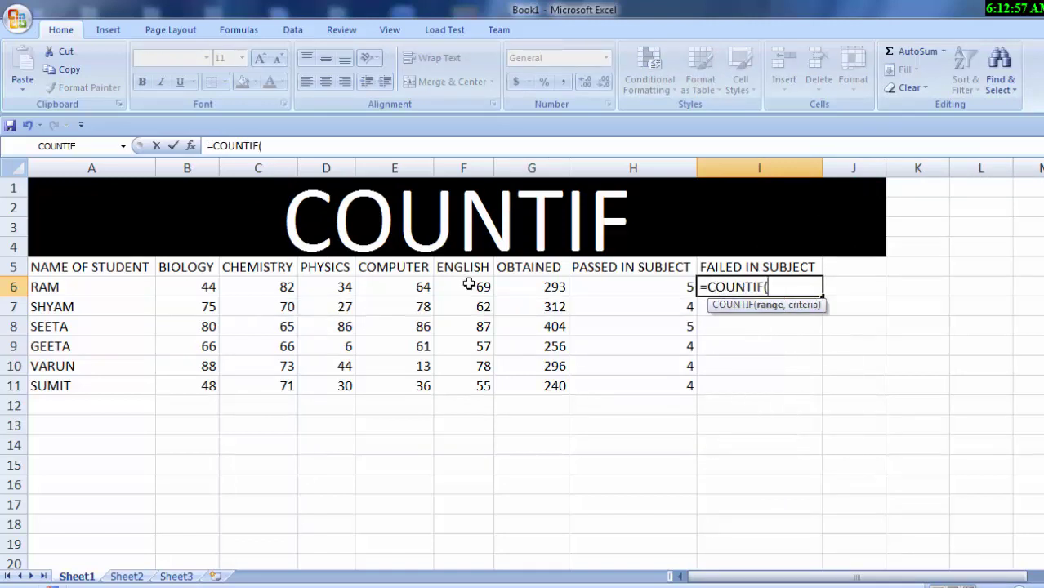
drag(168, 285, 446, 282)
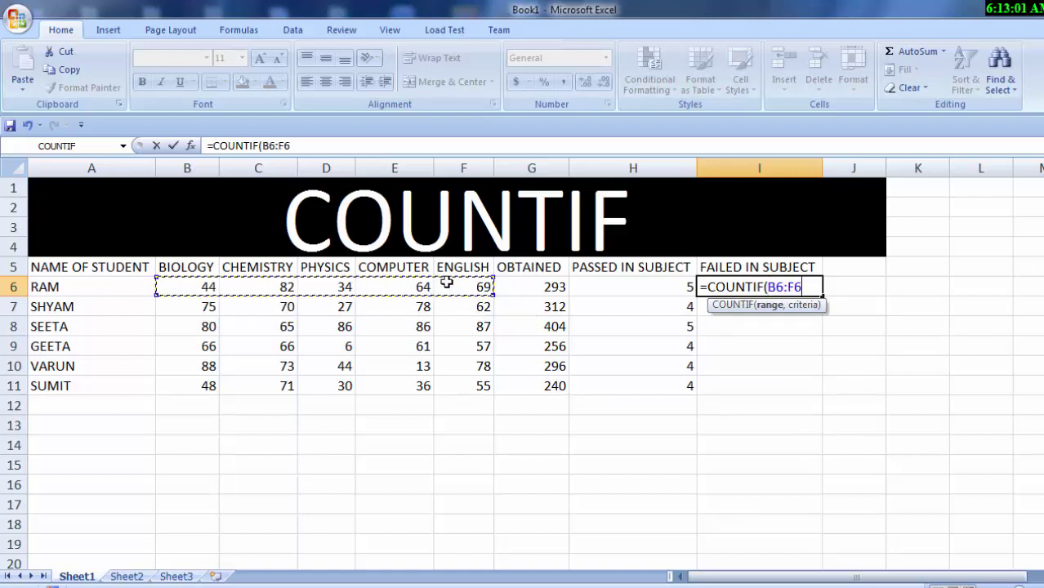
text(,)
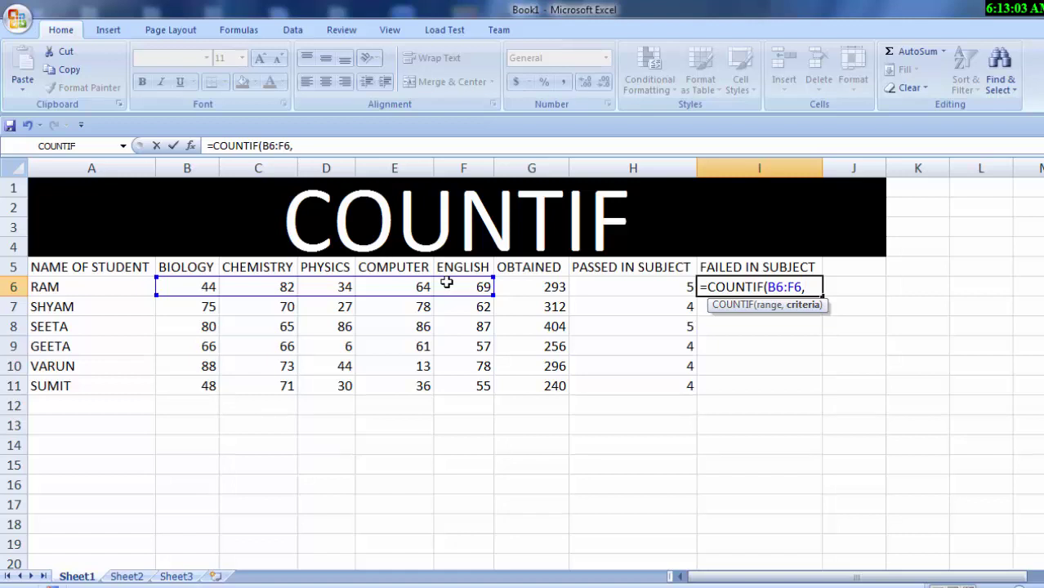
text(<)
text(33)
text())
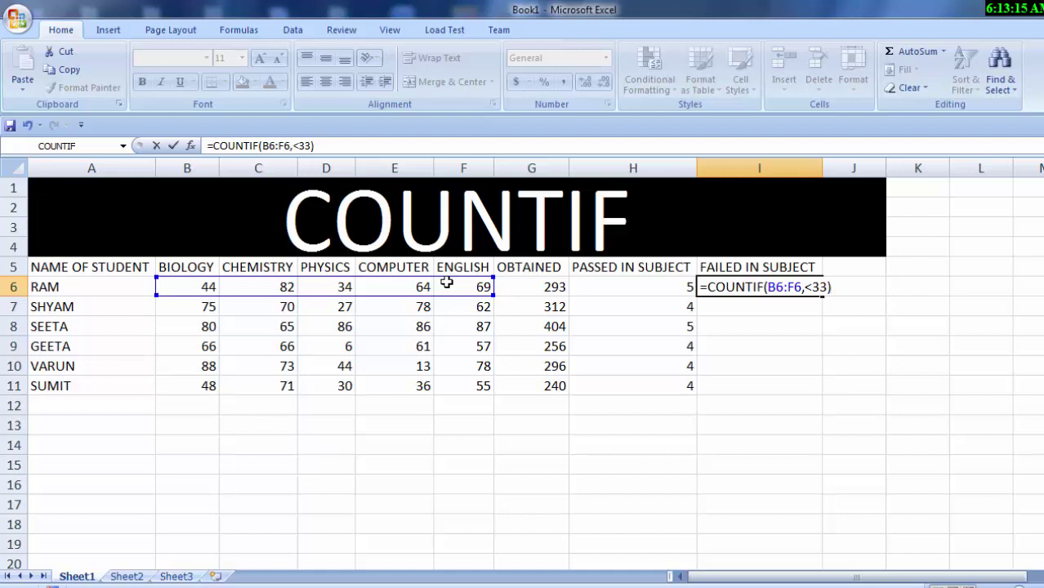
key(Return)
key(Return)
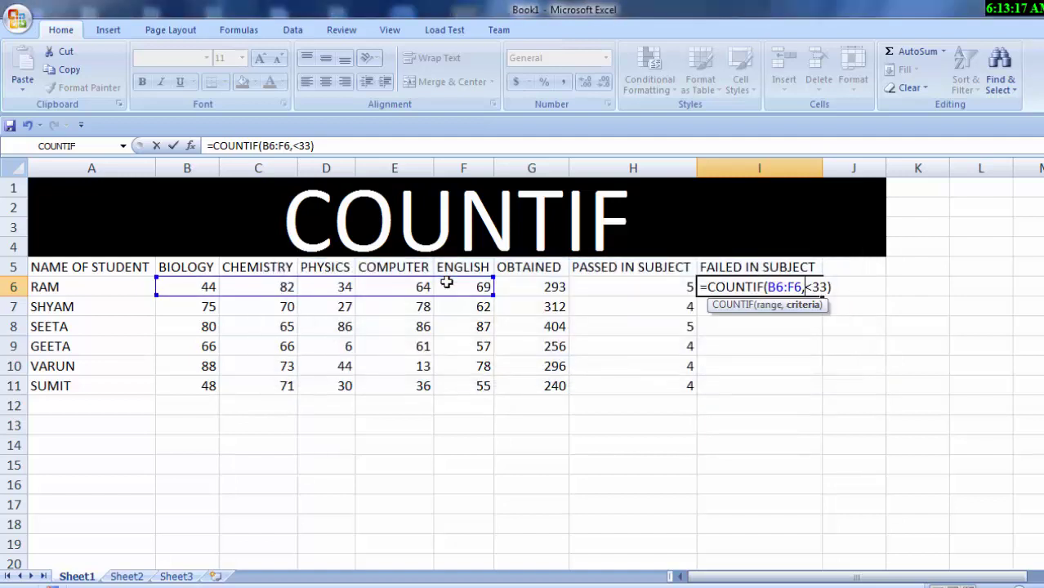
text(")
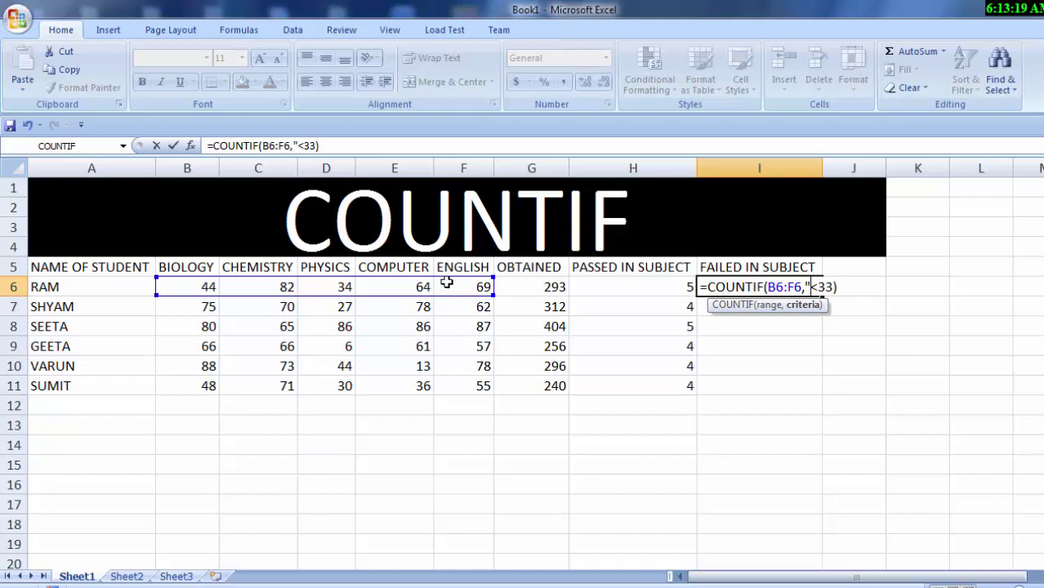
click(832, 286)
text(")
key(Return)
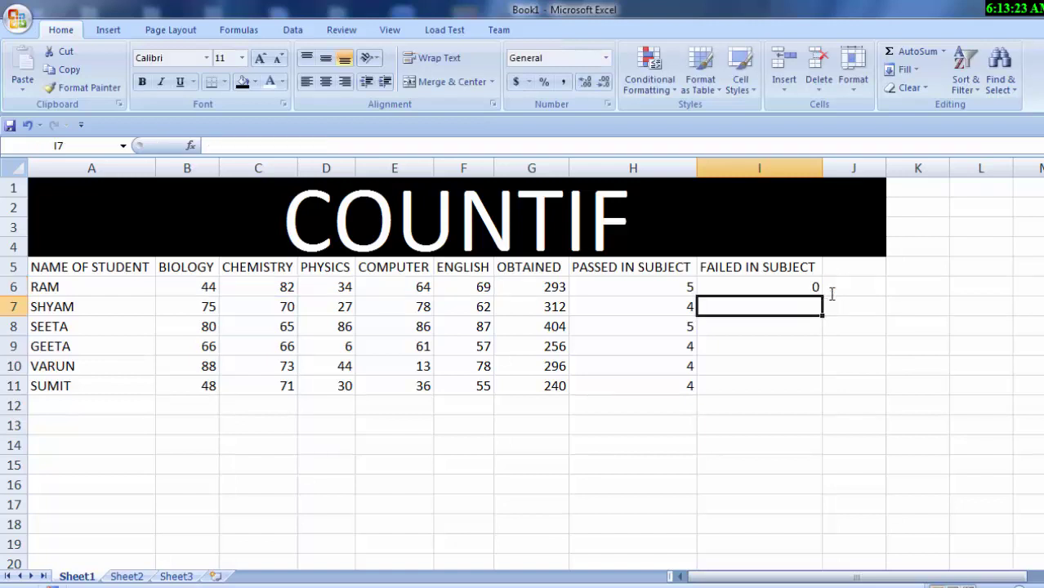
- Fill the failed count down to I11 (0, 1, 0, 1, 1, 1) and select A5:I11
click(792, 285)
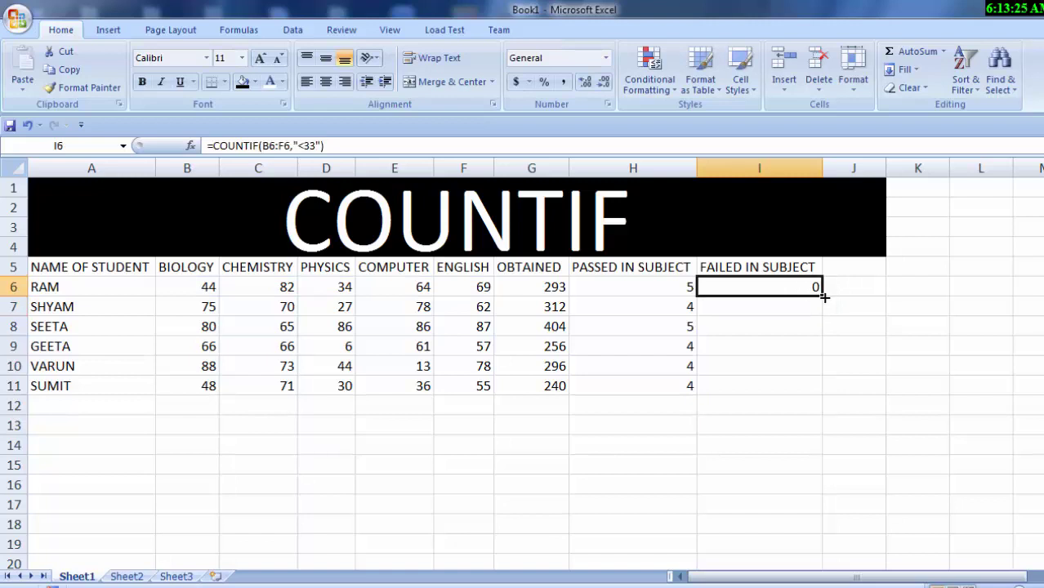
drag(824, 298, 824, 392)
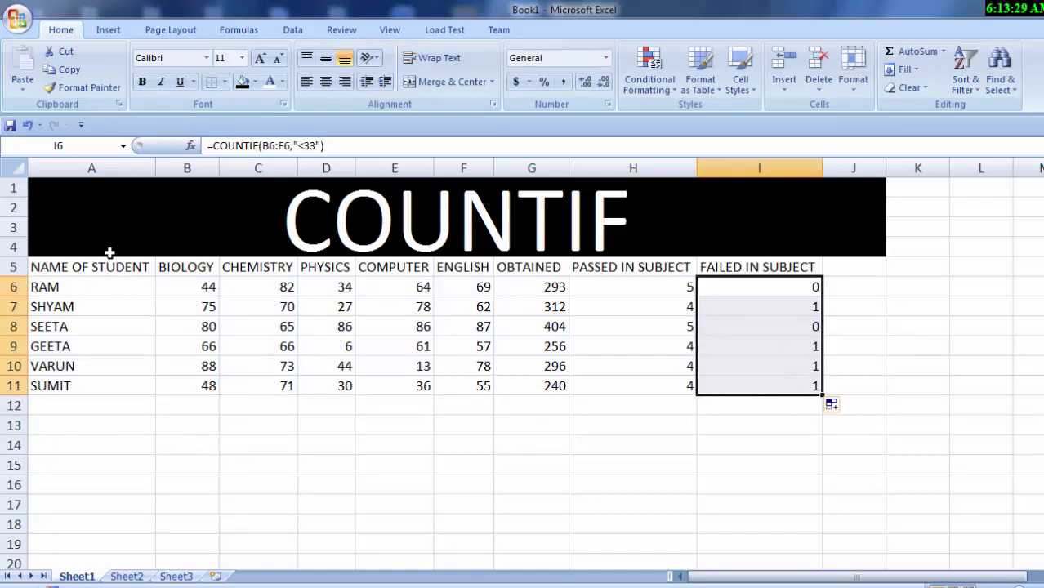
mouse_move(107, 262)
mouse_down()
mouse_move(778, 401)
mouse_move(779, 387)
mouse_up()
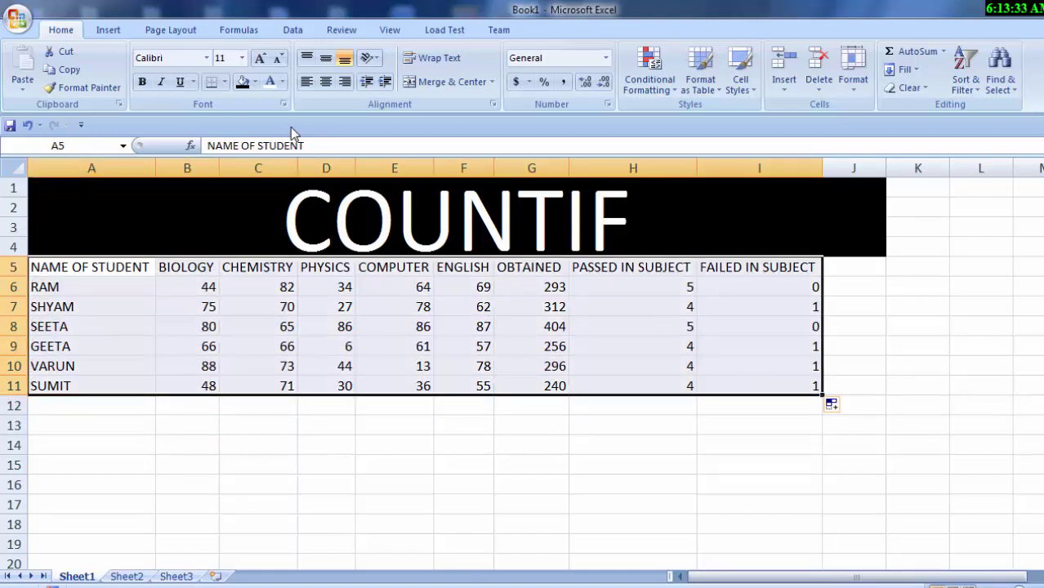
- Apply All Borders to the selected marks table A5:I11, then deselect it
click(224, 84)
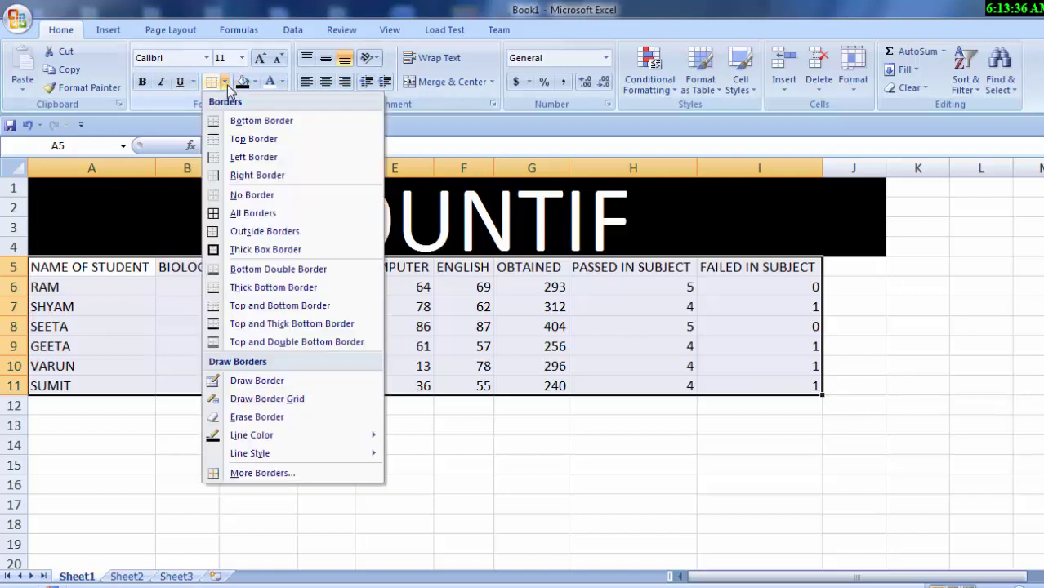
click(249, 213)
click(486, 501)
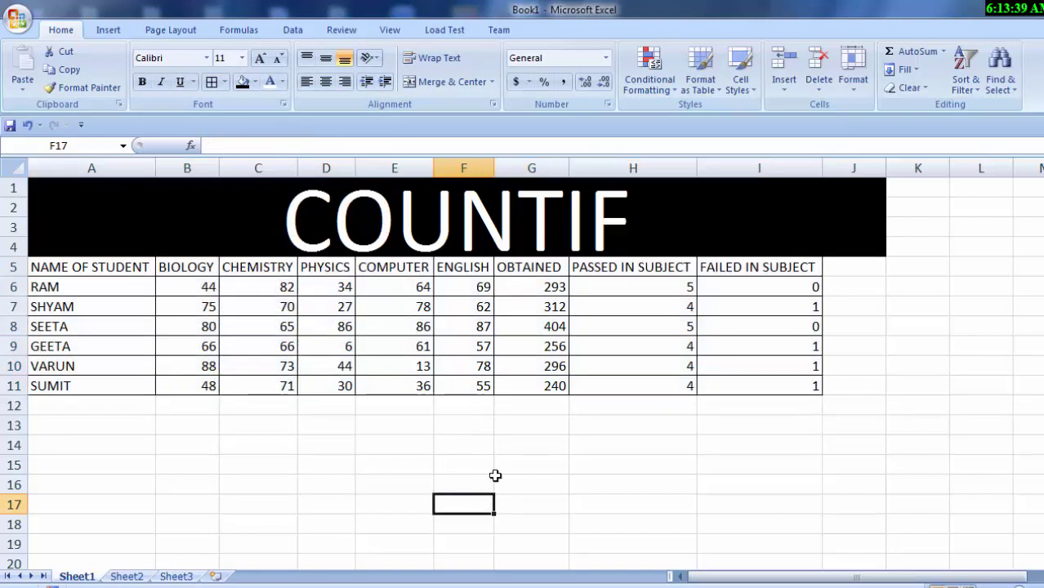